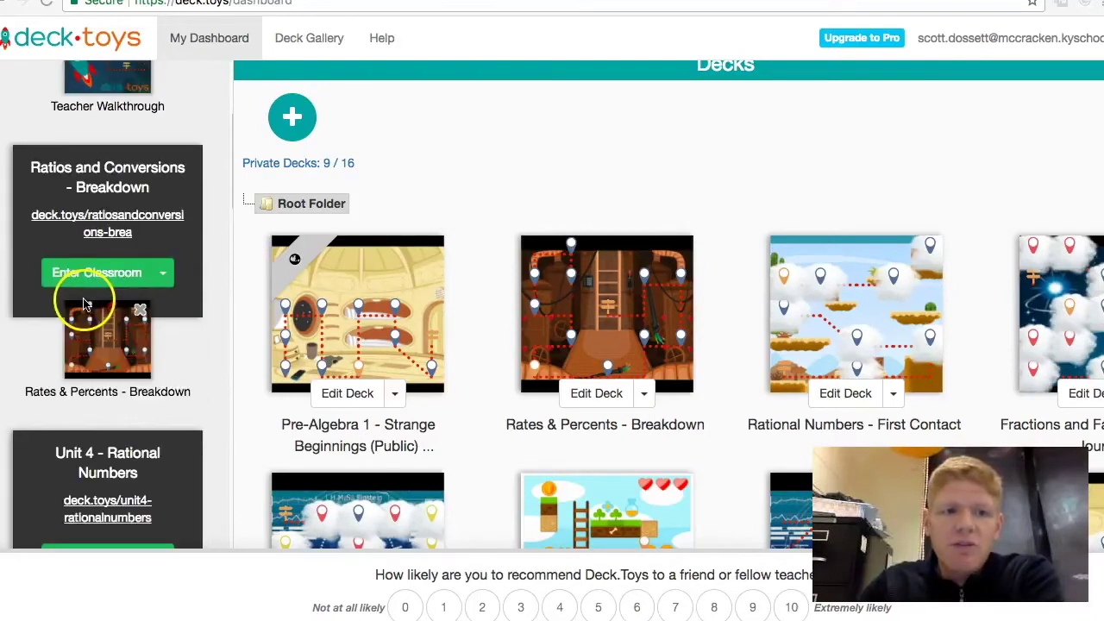
Open the "HMS Einstein - New Crew Orientation (Public)" deck for editing
scroll(86, 301, "up", 7)
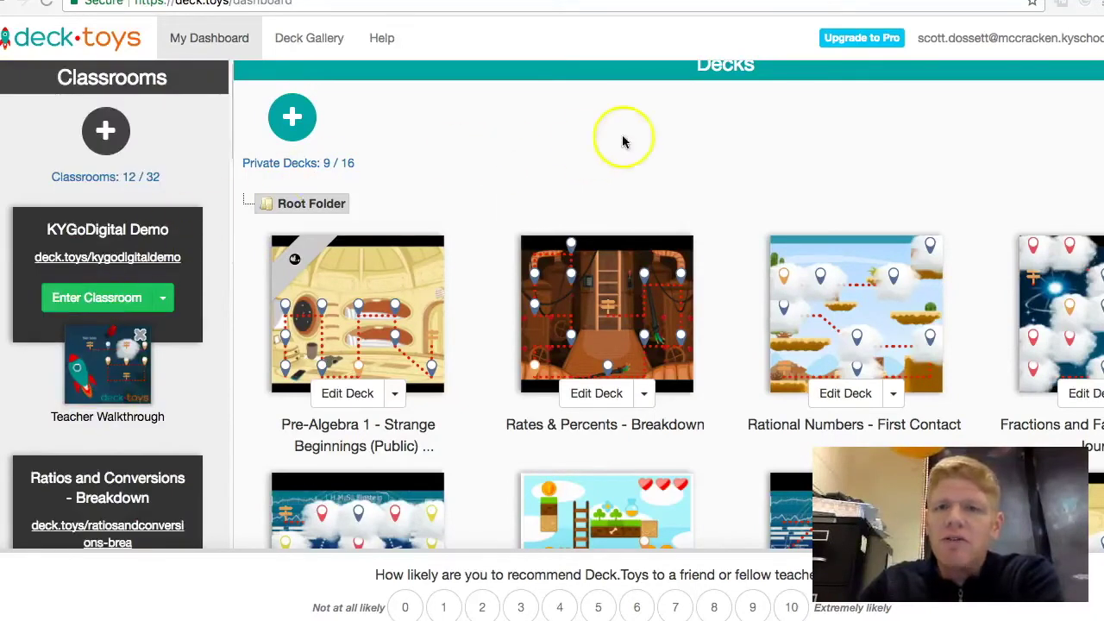
scroll(606, 412, "down", 4)
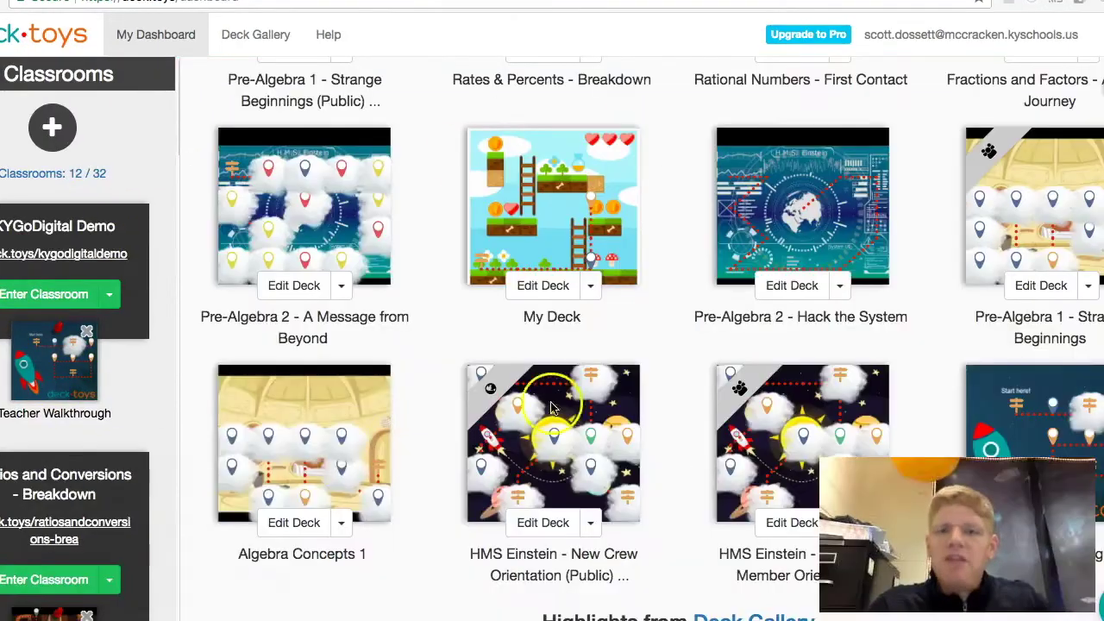
left_click(530, 522)
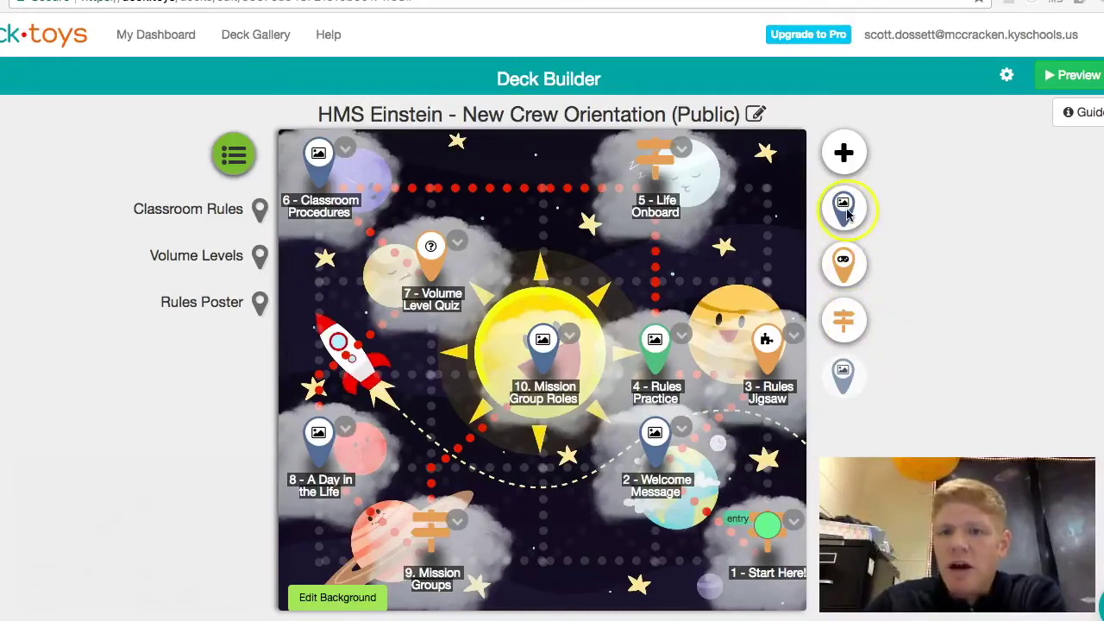
Examine the text of the "1 - Start Here!" signpost and the video slide and question in "2 - Welcome Message", returning to the deck map
left_click(768, 526)
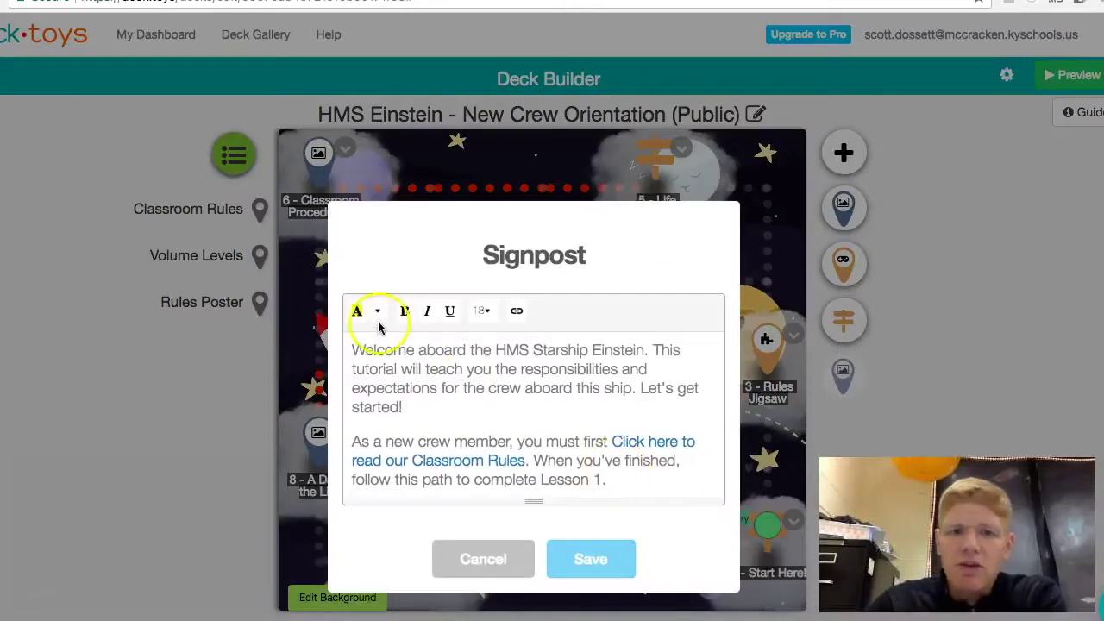
left_click(491, 558)
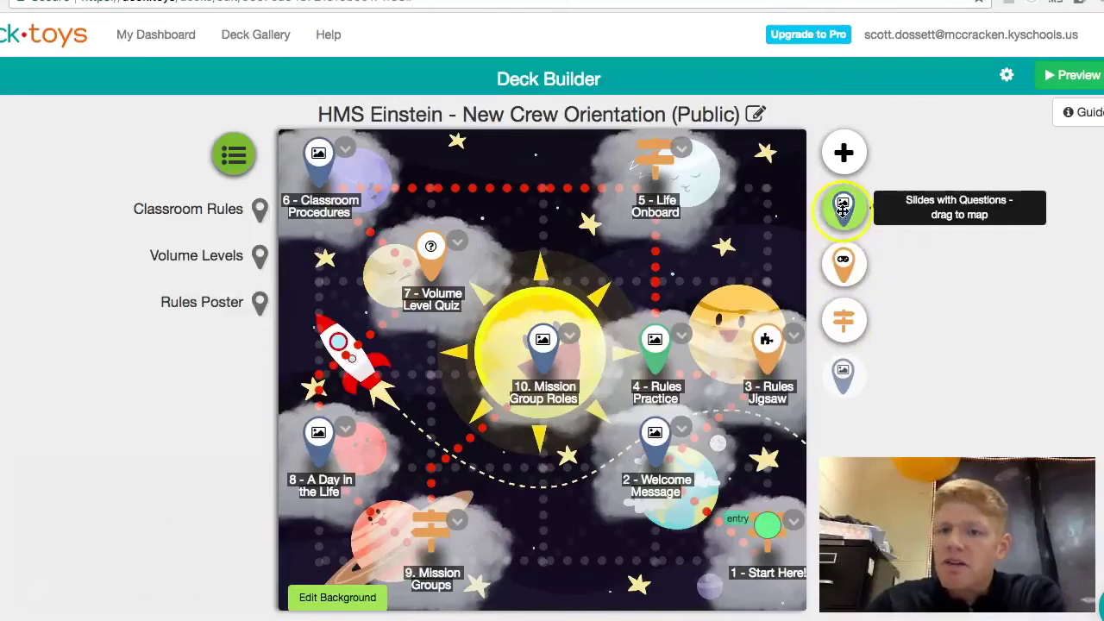
left_click(654, 433)
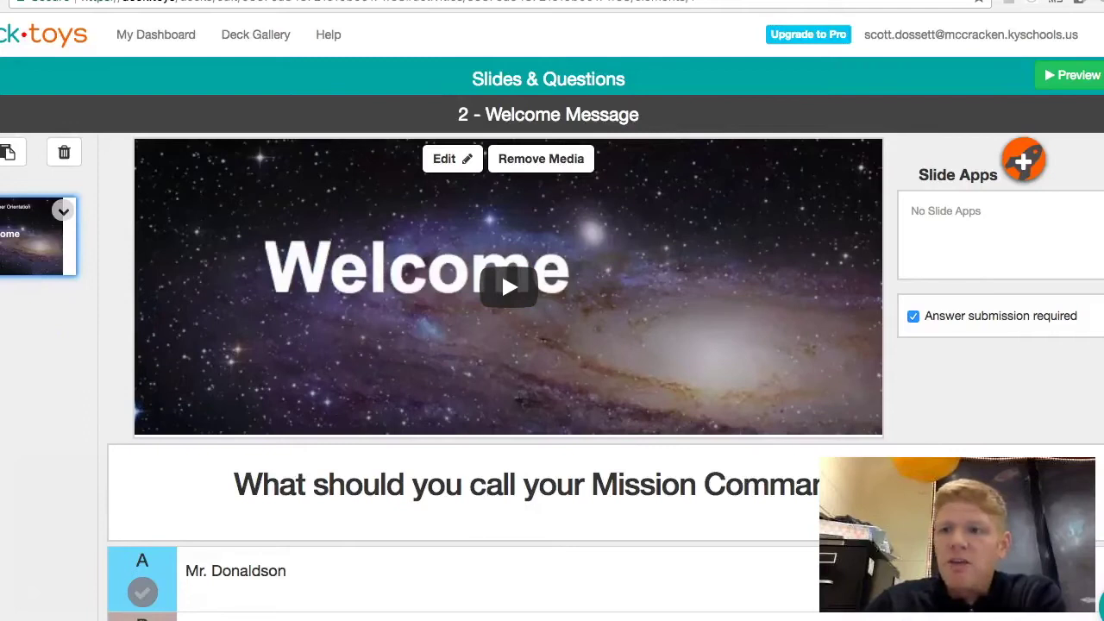
scroll(552, 376, "down", 5)
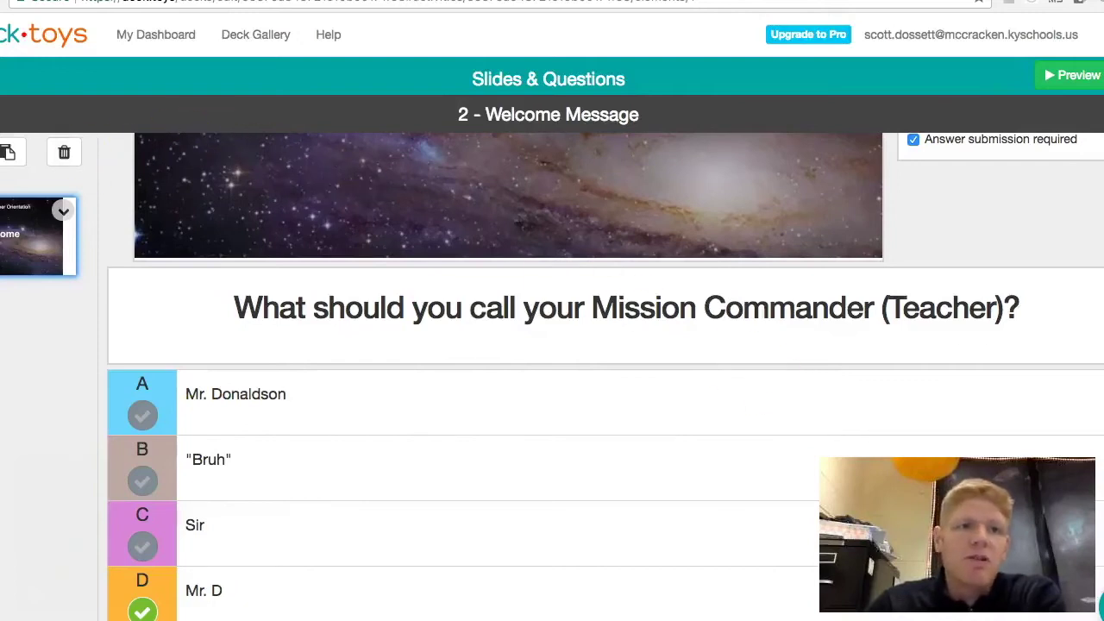
left_click(61, 124)
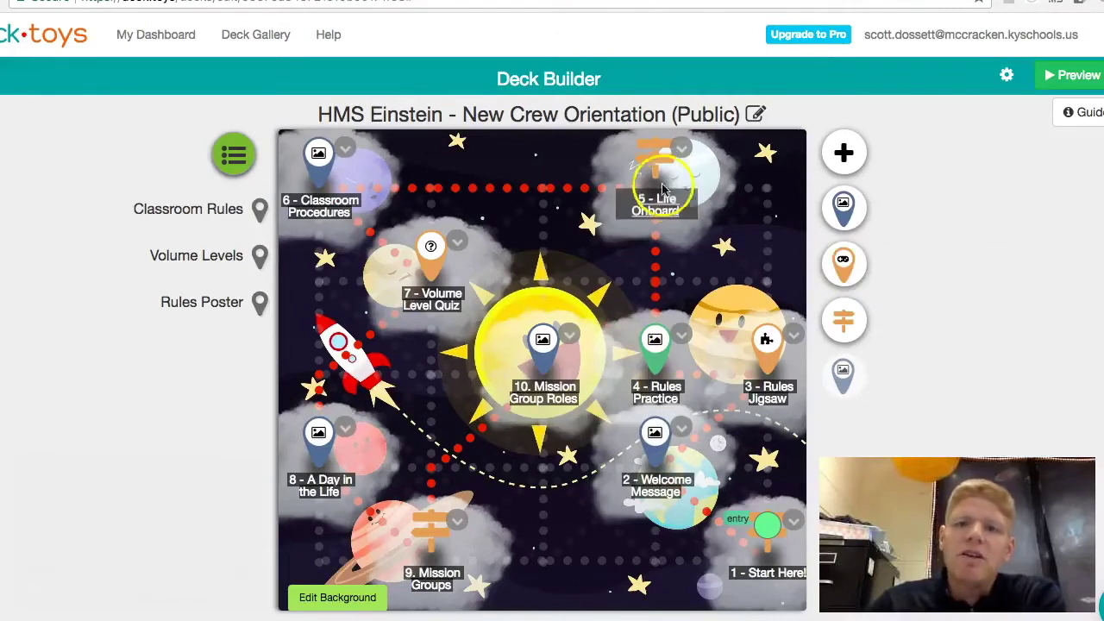
Try out the "3 - Rules Jigsaw" activity by joining the "Class Rules" title pieces in its preview, and leave without saving
left_click(752, 332)
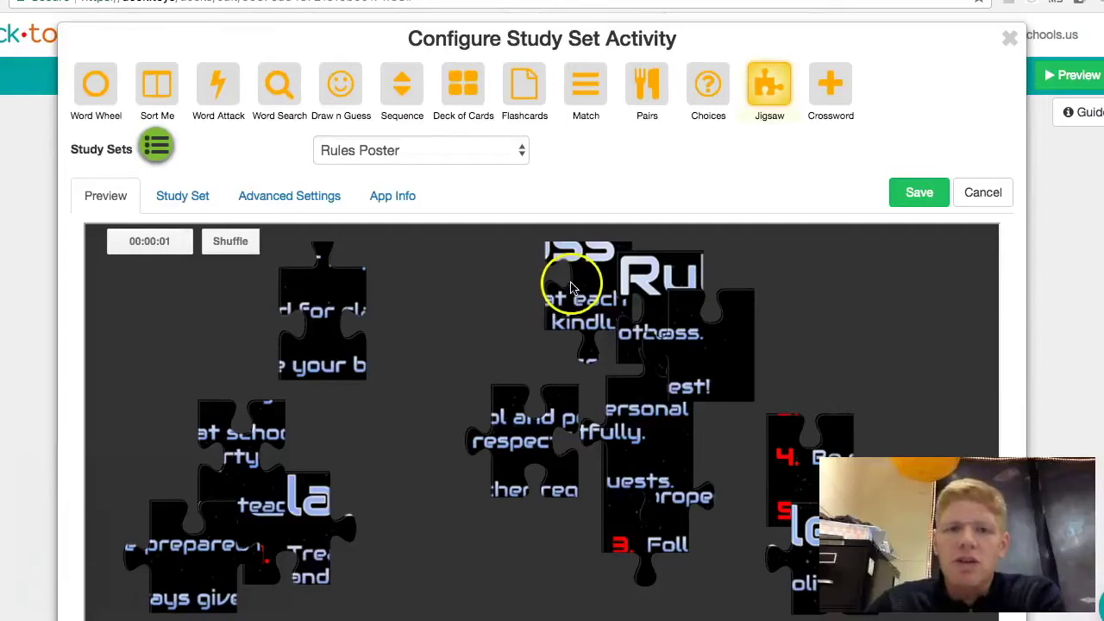
left_click_drag(336, 491, 431, 273)
left_click_drag(561, 274, 528, 302)
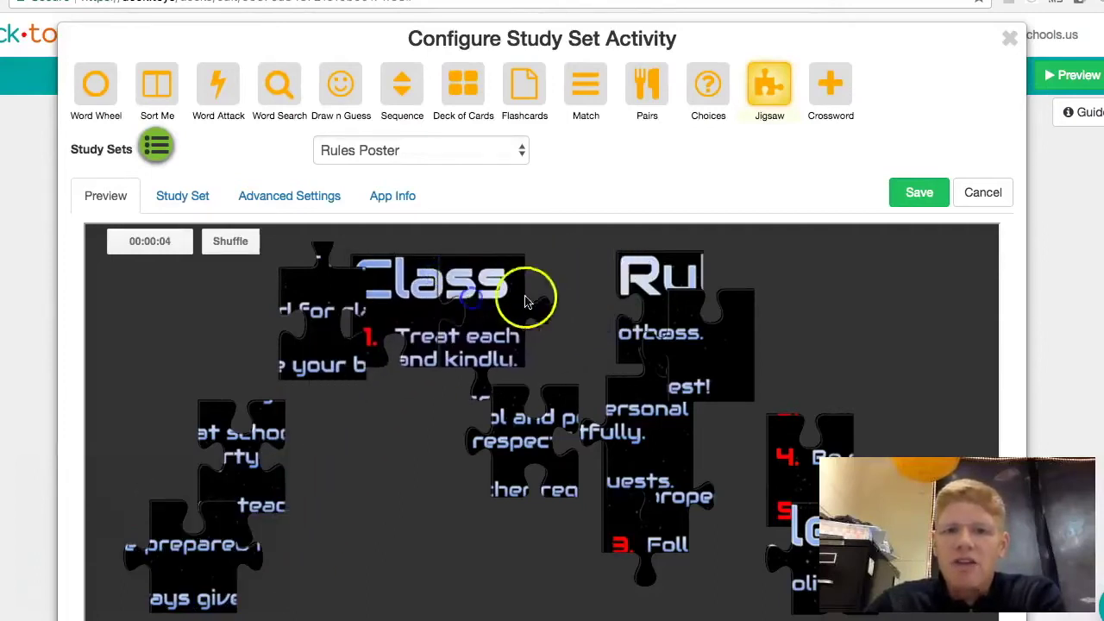
left_click_drag(646, 291, 576, 304)
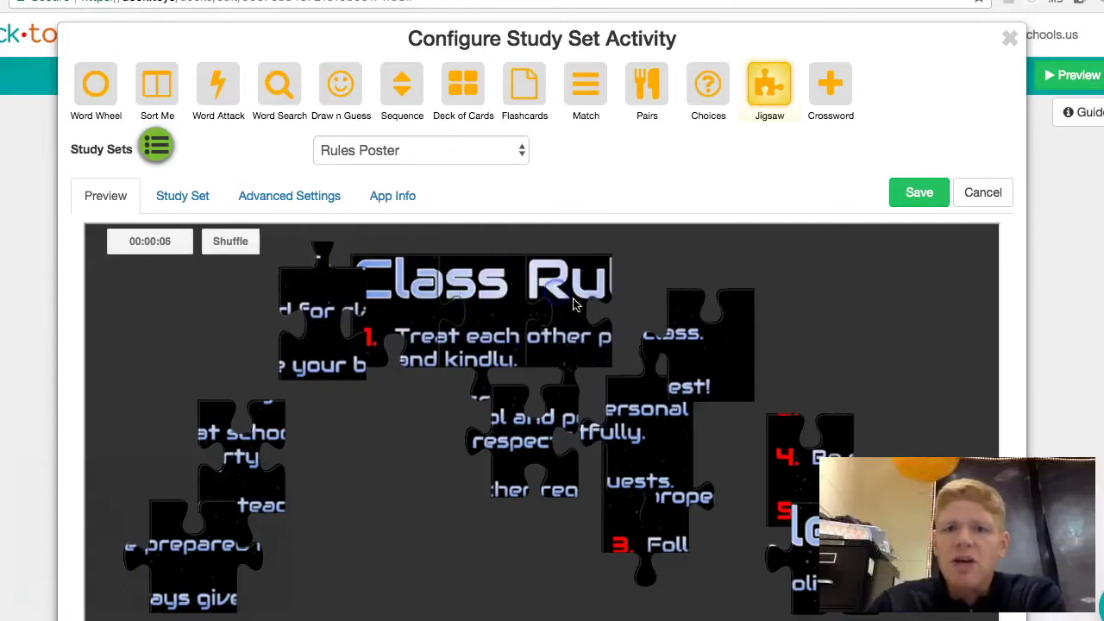
left_click(972, 199)
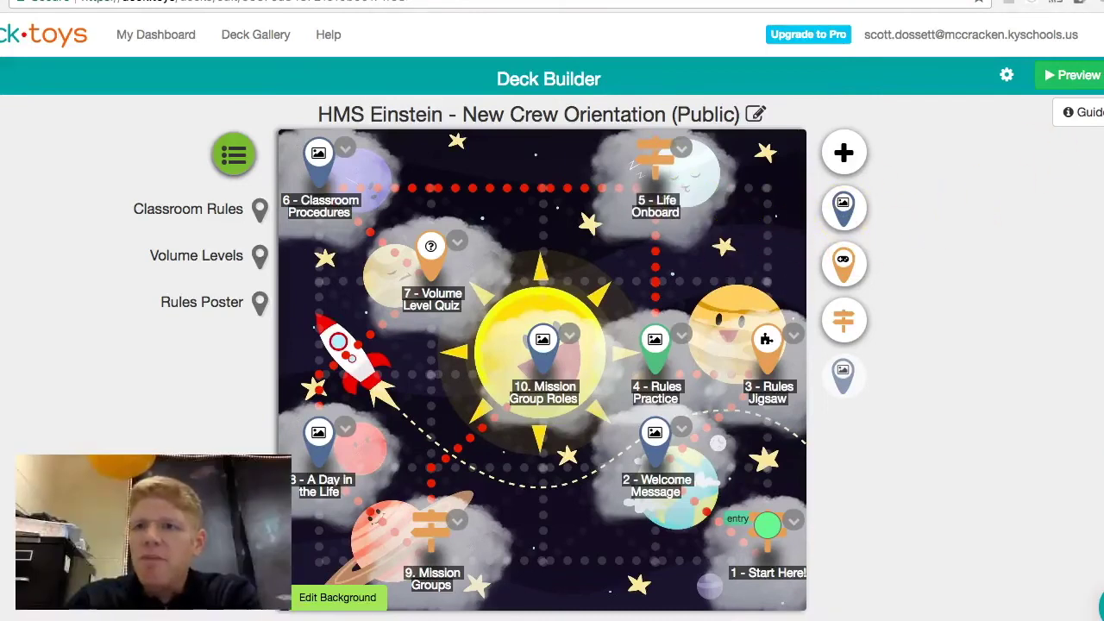
Preview the crew orientation deck, and open "My Deck" from the dashboard for editing
left_click(1072, 75)
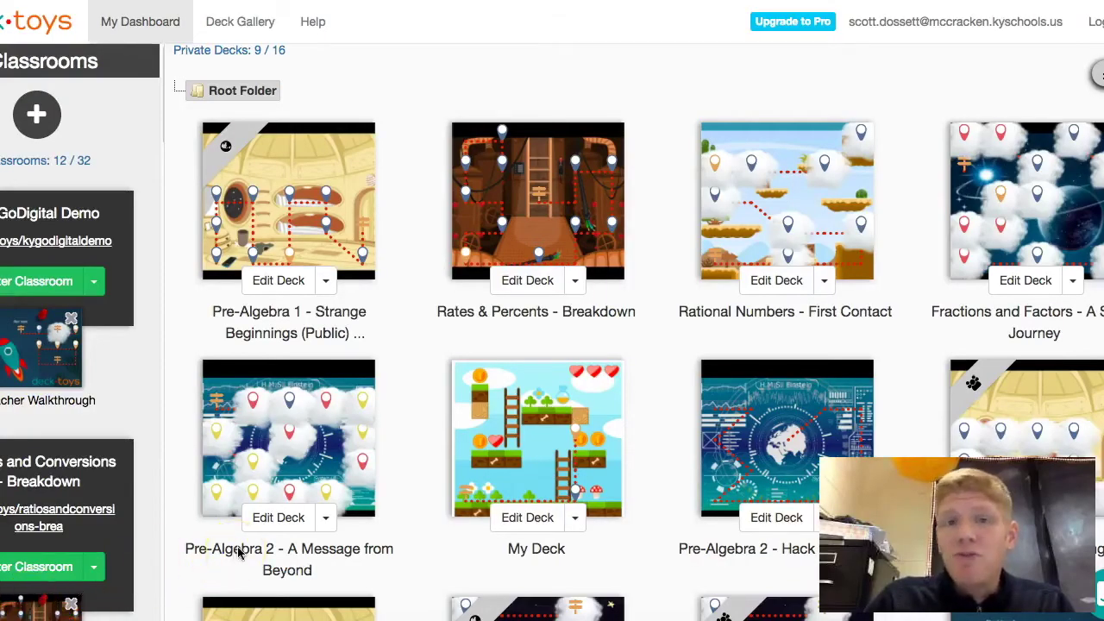
scroll(623, 345, "up", 1)
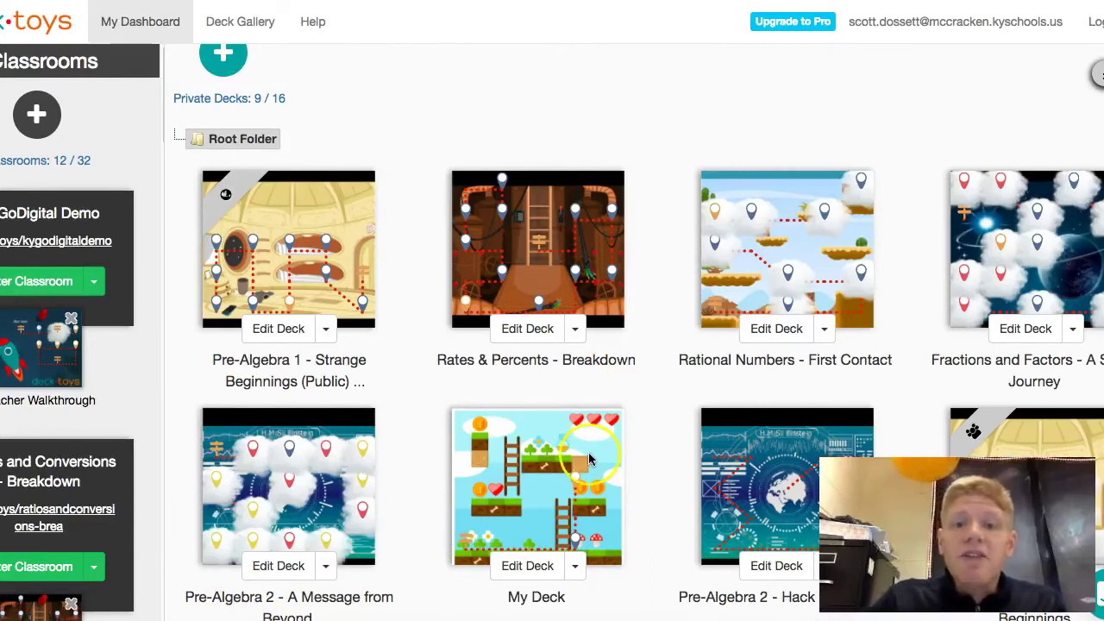
scroll(586, 457, "down", 2)
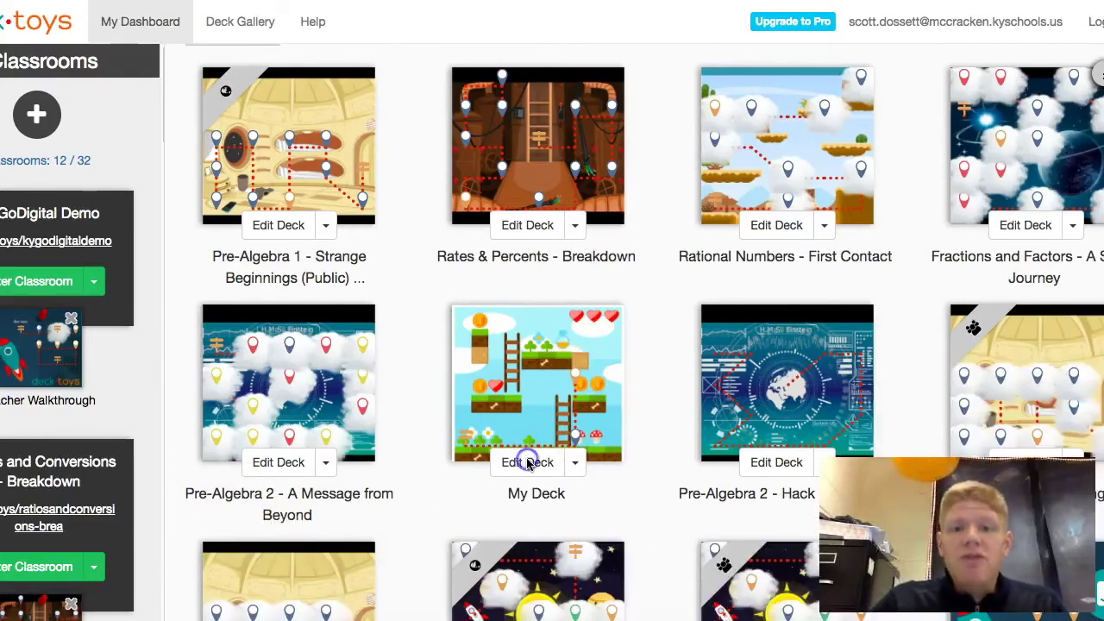
left_click(528, 463)
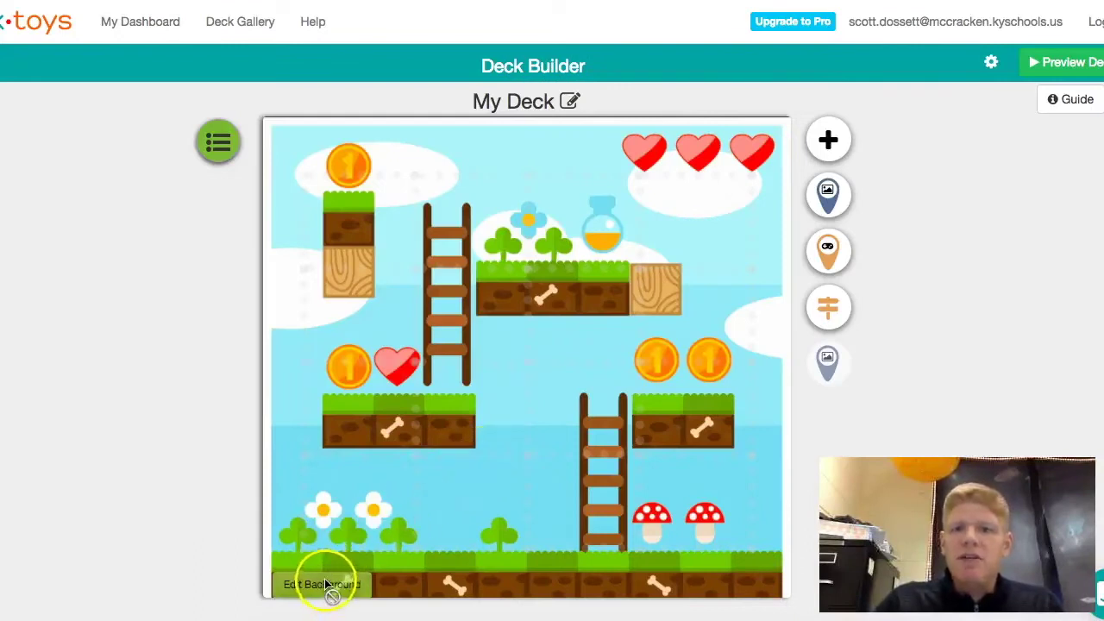
Add a signpost reading "Abandon hope all who entere here." at the map's lower-left corner and a Slides with Questions activity to its right
scroll(387, 461, "down", 1)
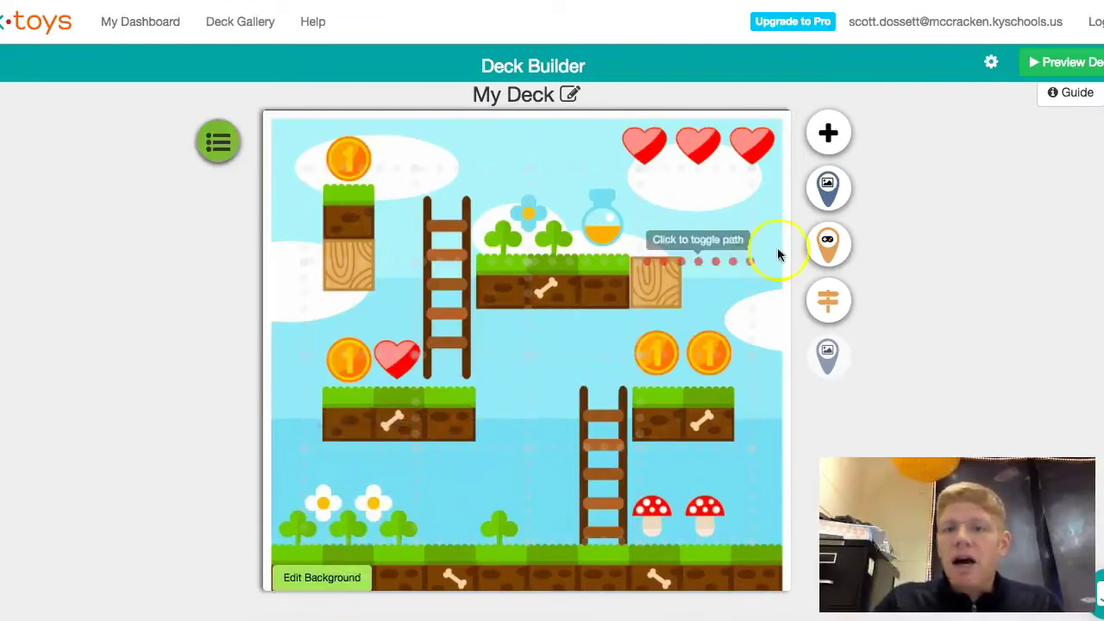
left_click(826, 294)
mouse_move(300, 151)
left_mouse_down()
mouse_move(281, 481)
mouse_move(295, 509)
left_mouse_up()
type("A")
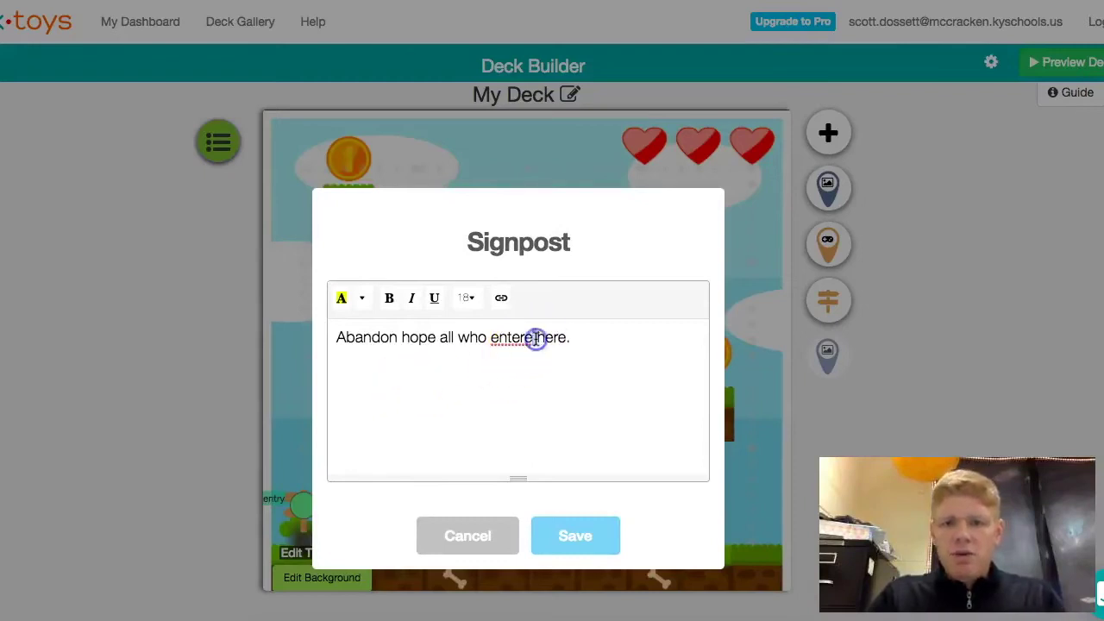
left_click(576, 535)
left_click_drag(828, 189, 413, 521)
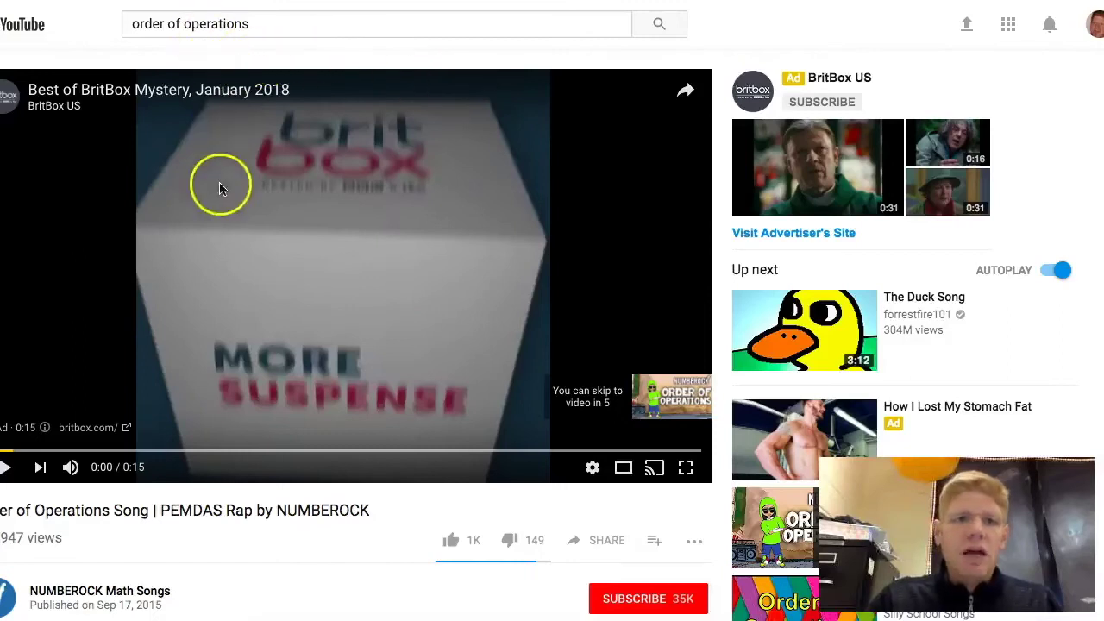
Switch to YouTube and copy the share link of the "Order of Operations Song | PEMDAS Rap by NUMBEROCK" video
left_click(603, 558)
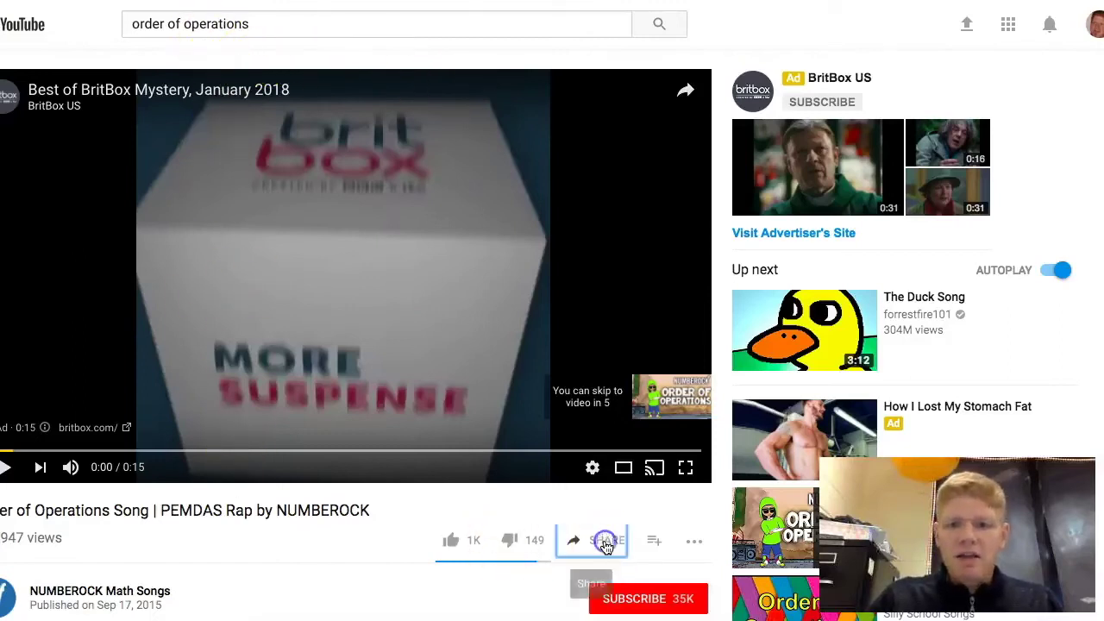
right_click(669, 426)
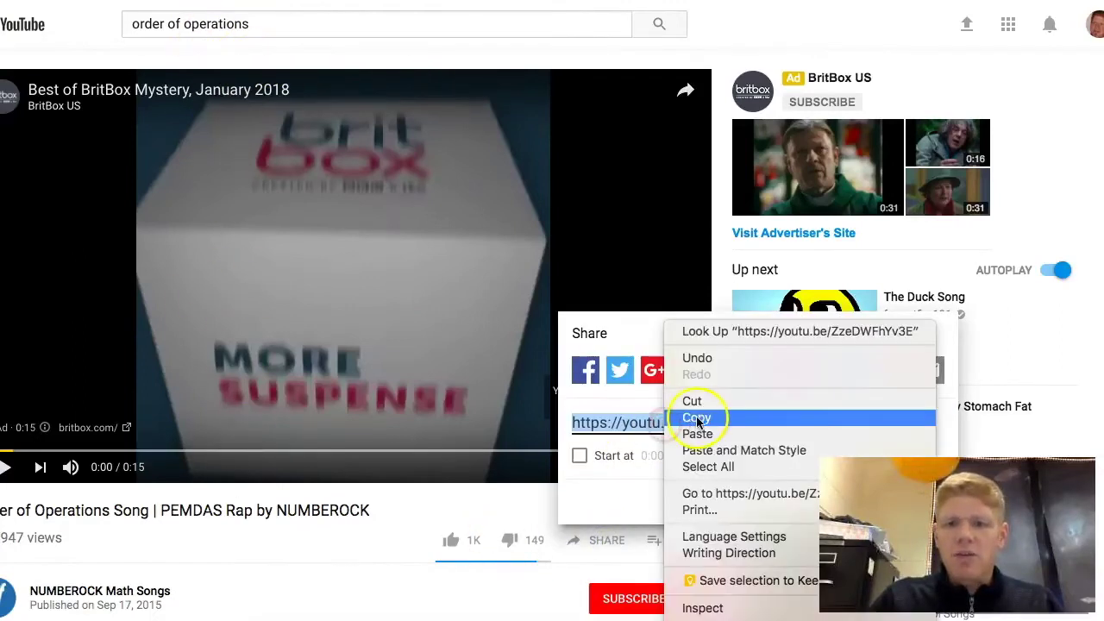
left_click(694, 416)
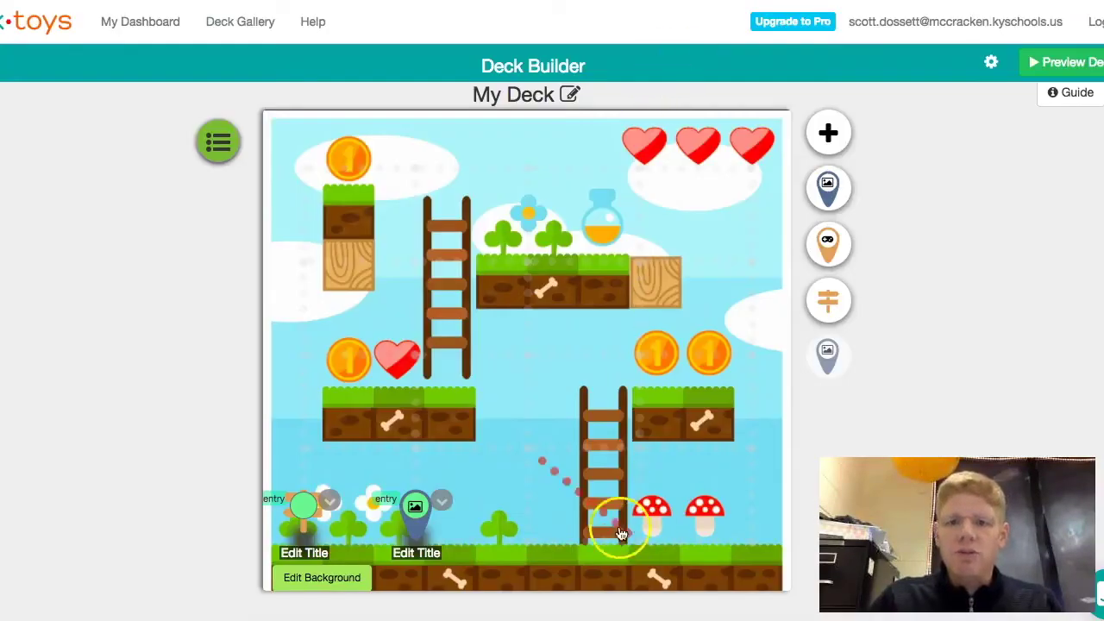
Embed the copied YouTube video in the new activity's slide in Deck.Toys, with the start and end times kept at 0
left_click(414, 509)
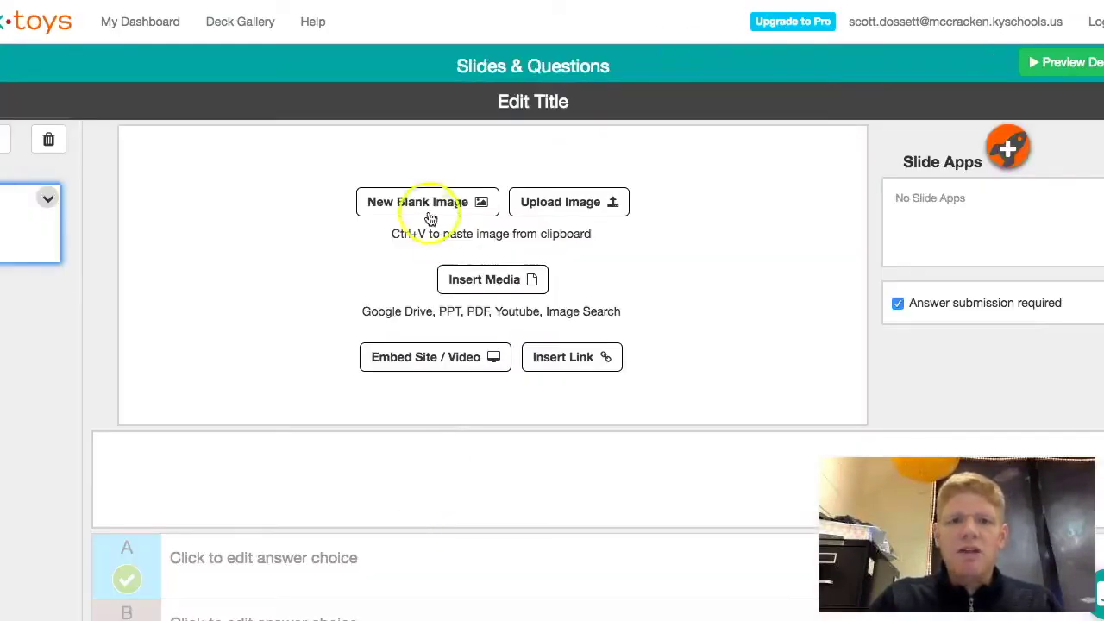
left_click(435, 358)
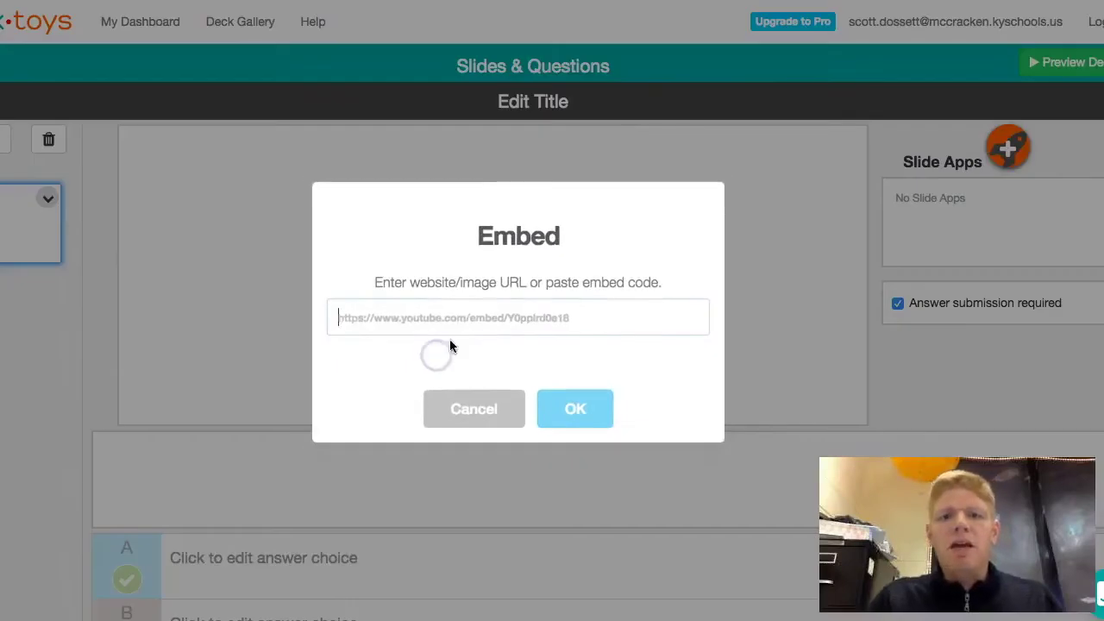
left_click(456, 326)
key("super+v")
left_click(596, 400)
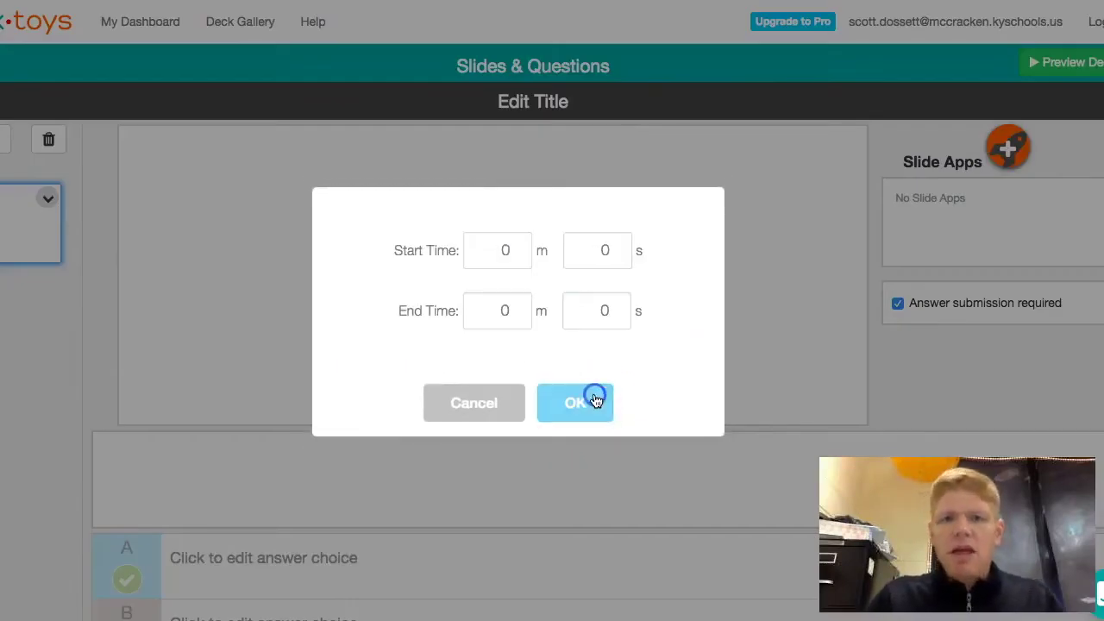
left_click(591, 407)
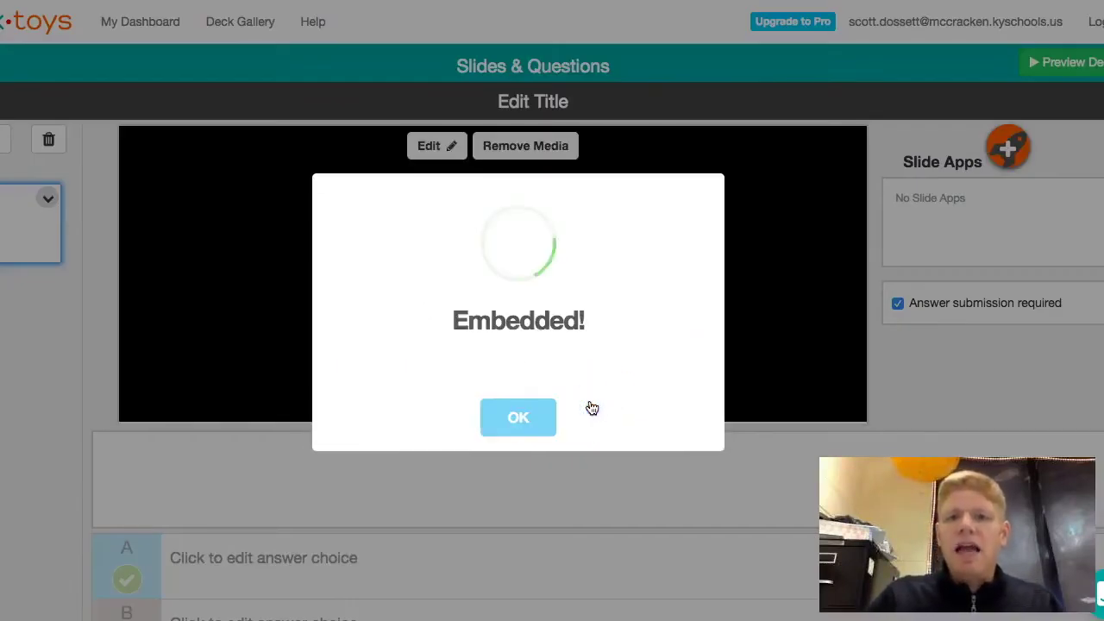
left_click(529, 412)
Add the question "Did you like this?" below the video with answer choices A "Yes" and B "No", saving each entry
scroll(375, 402, "down", 3)
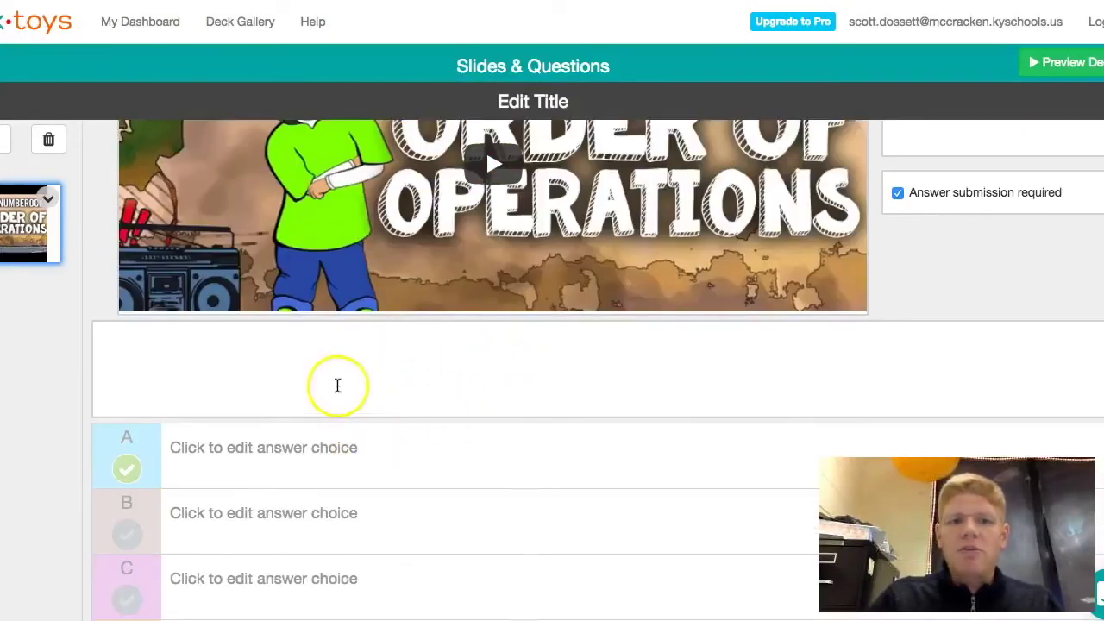
left_click(337, 385)
type("Did you like this?")
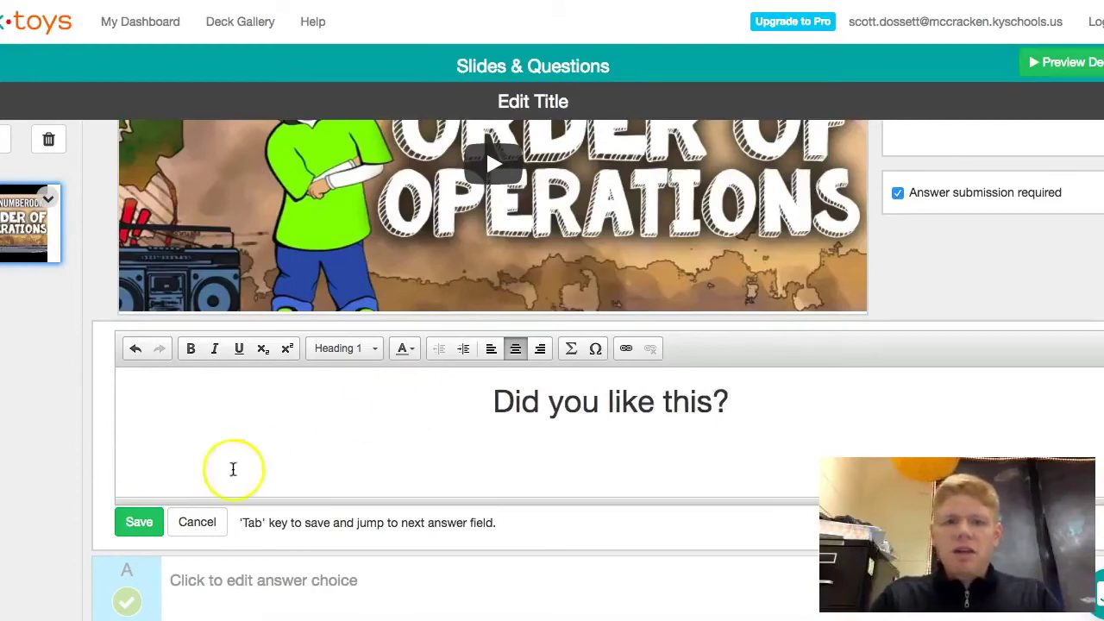
left_click(192, 590)
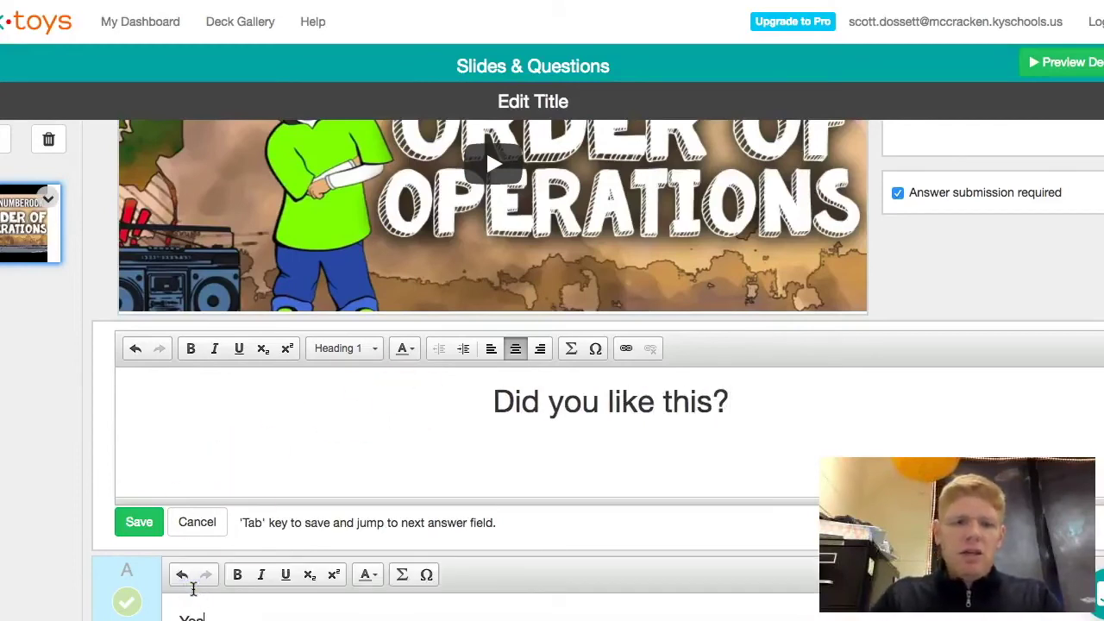
left_click(299, 470)
scroll(300, 477, "down", 1)
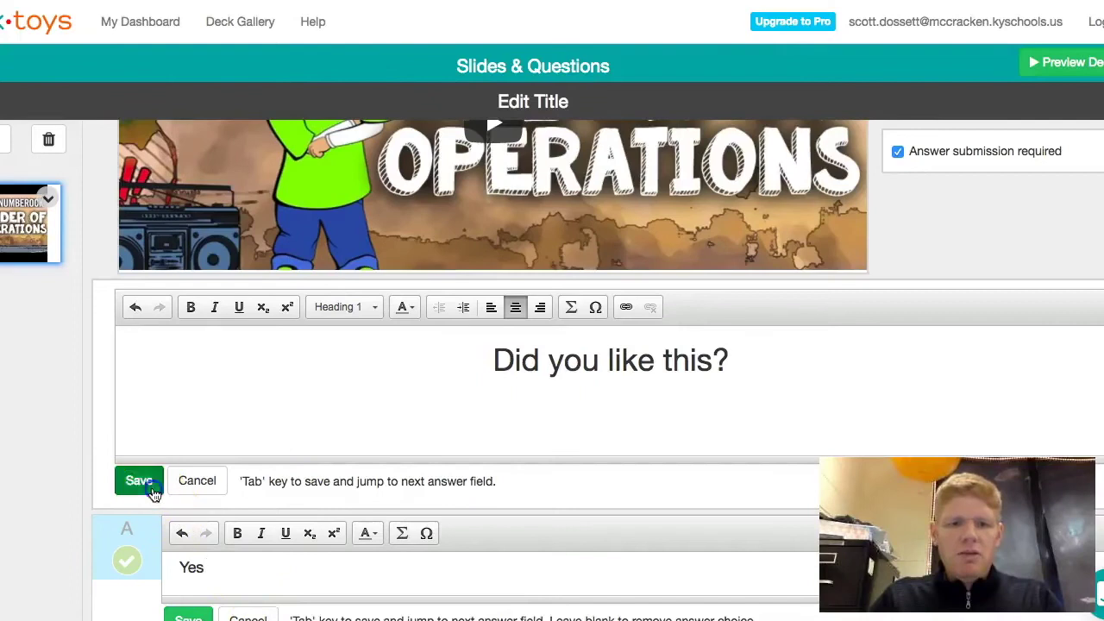
left_click(153, 493)
left_click(184, 451)
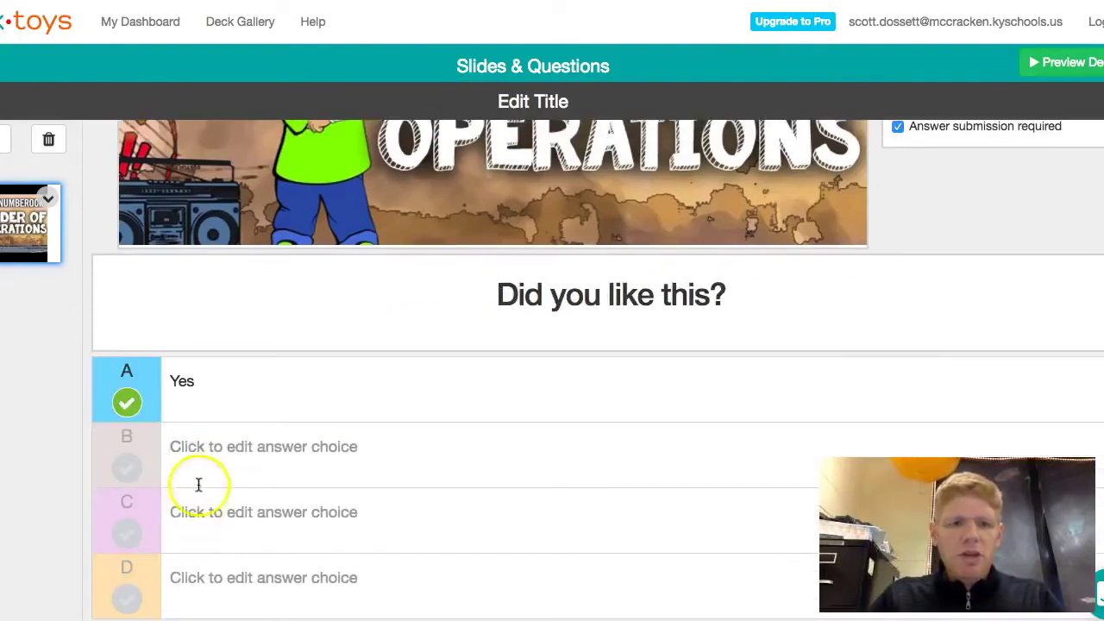
left_click(212, 446)
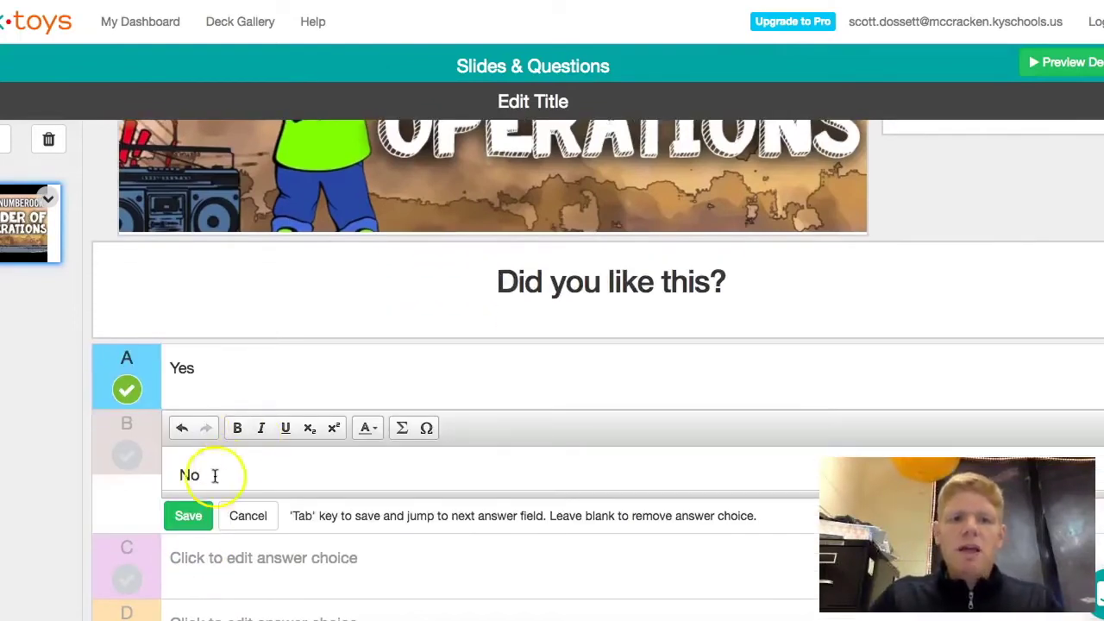
left_click(188, 516)
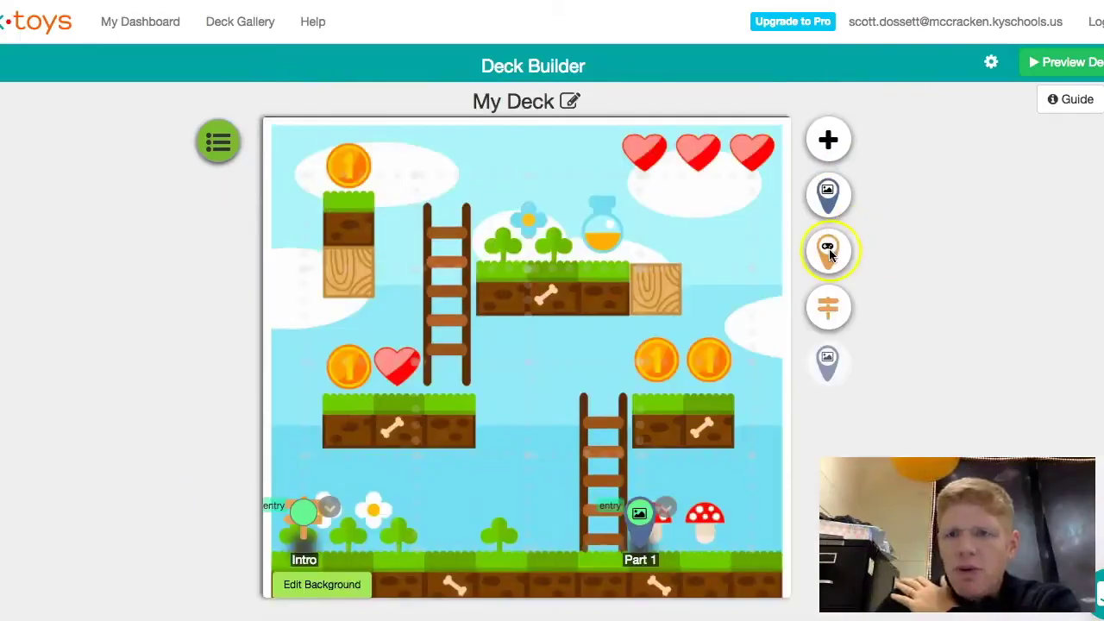
Add a study set activity above Part 1 on the map and check its study set terms and Choices preview
left_click_drag(830, 252, 665, 406)
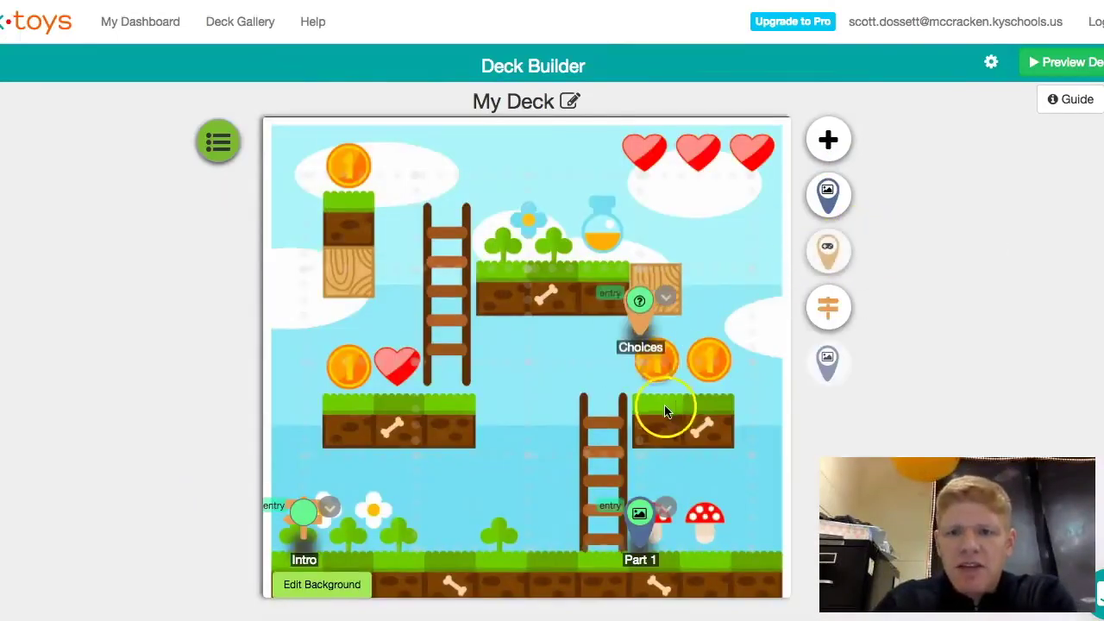
left_click(644, 321)
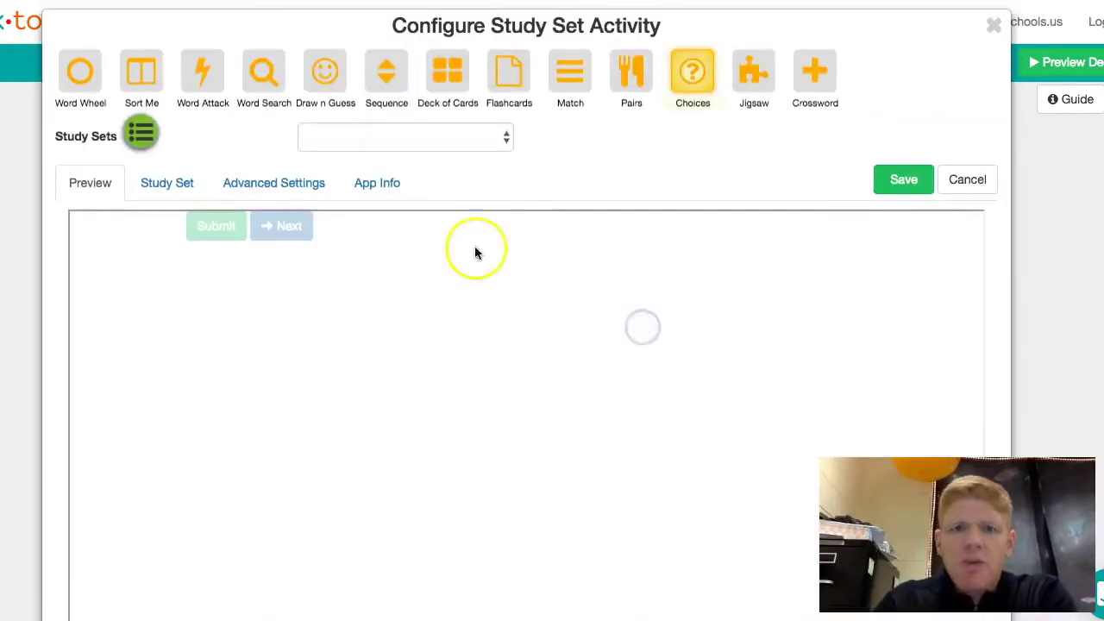
left_click(144, 183)
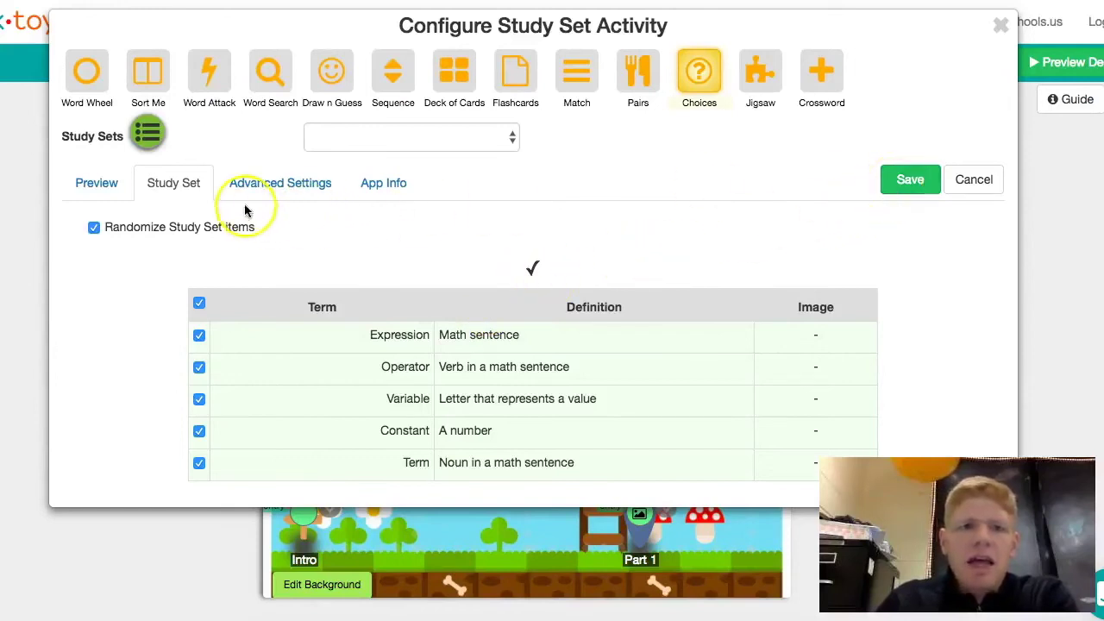
left_click(101, 183)
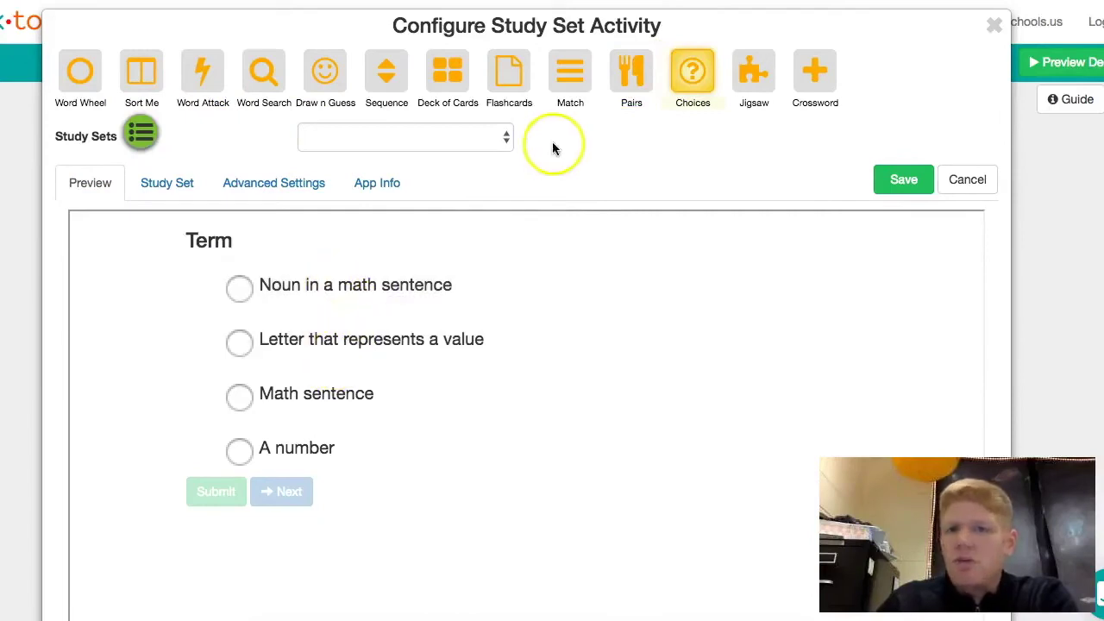
Preview the Match, Word Wheel and Draw n Guess formats for the study set, trying the match of "Constant" with "A number"
left_click(570, 87)
left_click(377, 368)
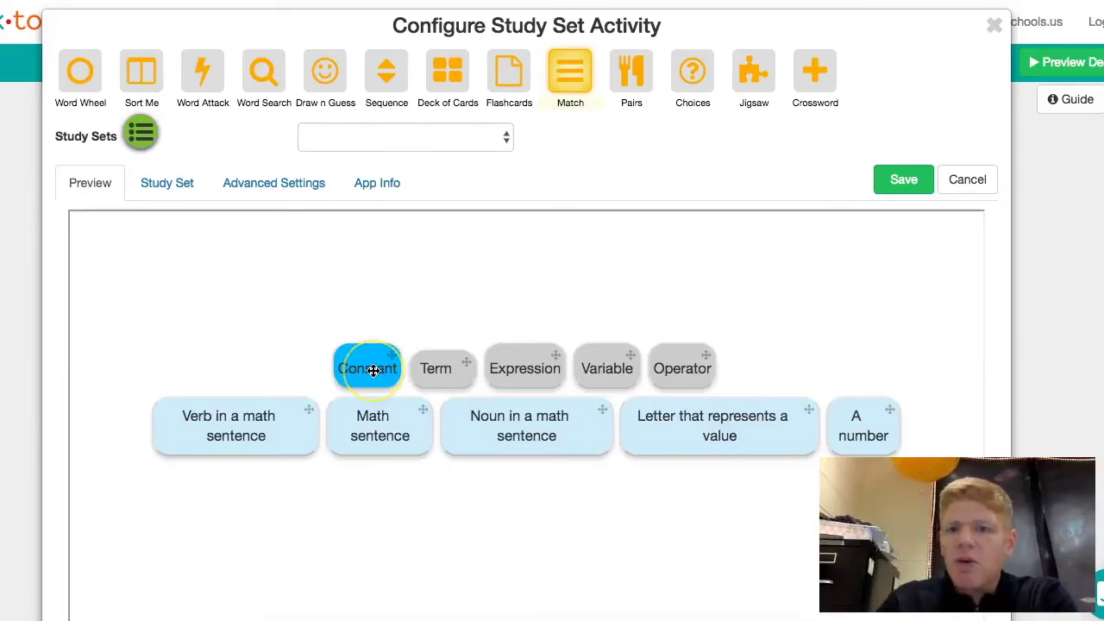
left_click_drag(373, 370, 865, 411)
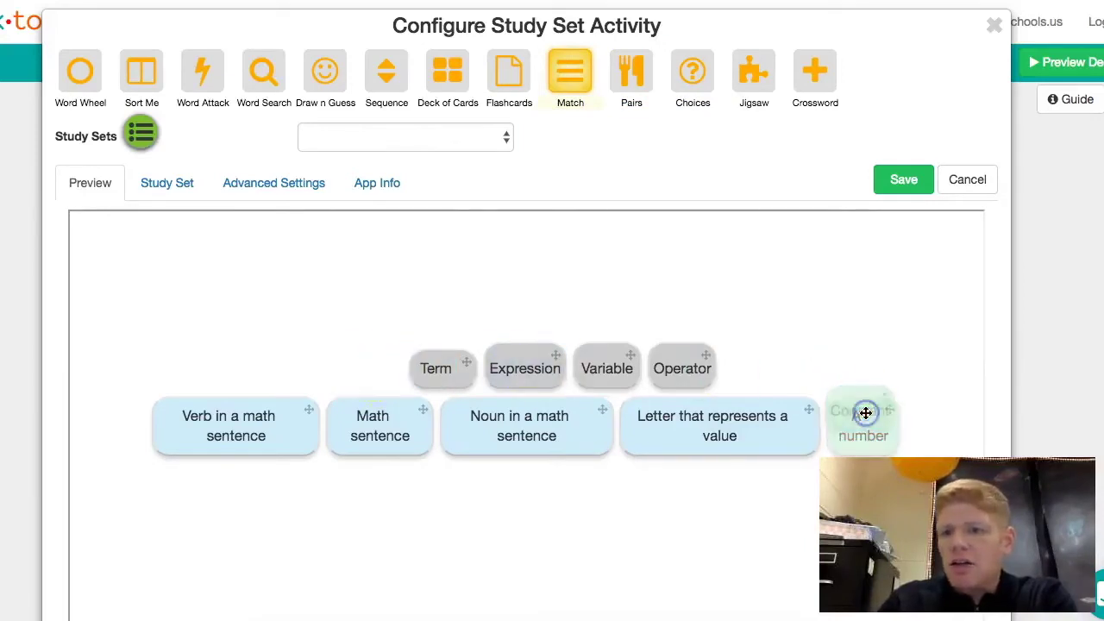
left_click(96, 86)
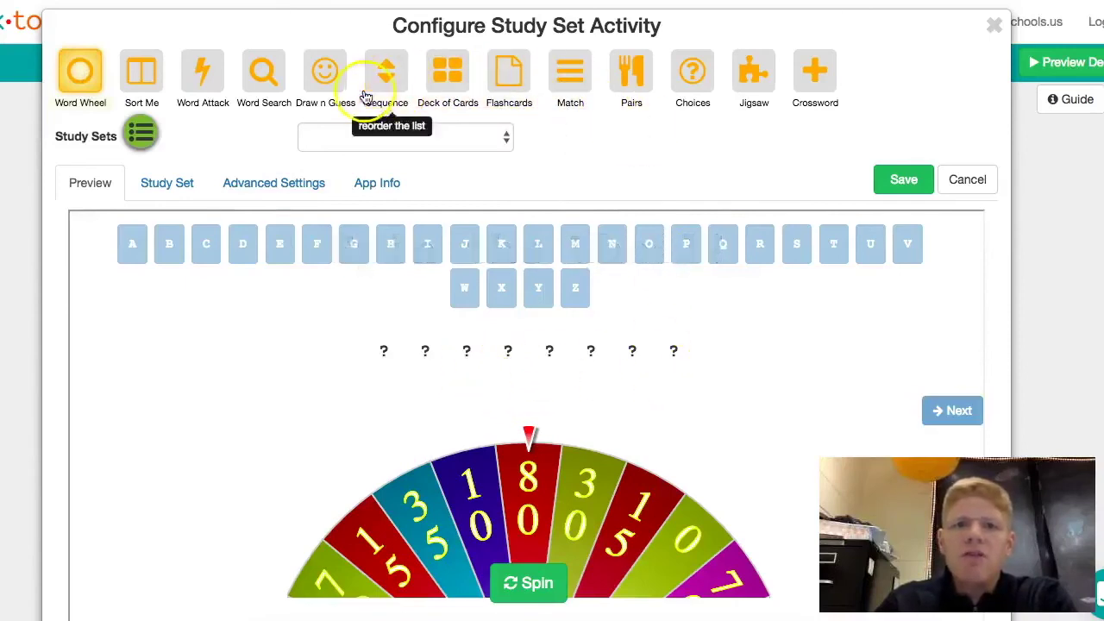
left_click(328, 86)
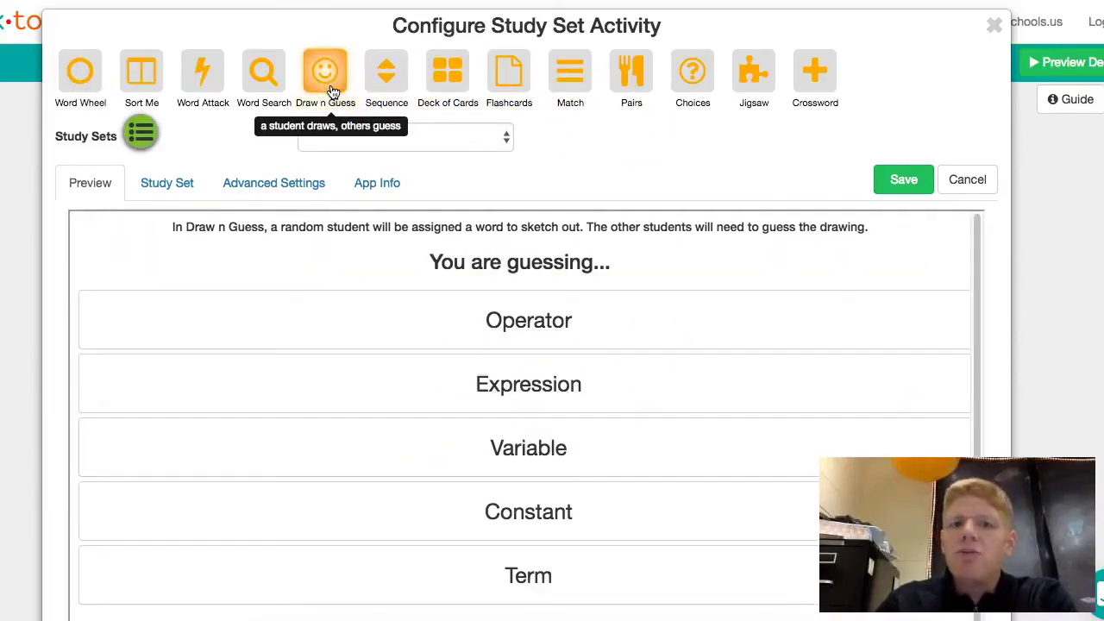
left_click(388, 227)
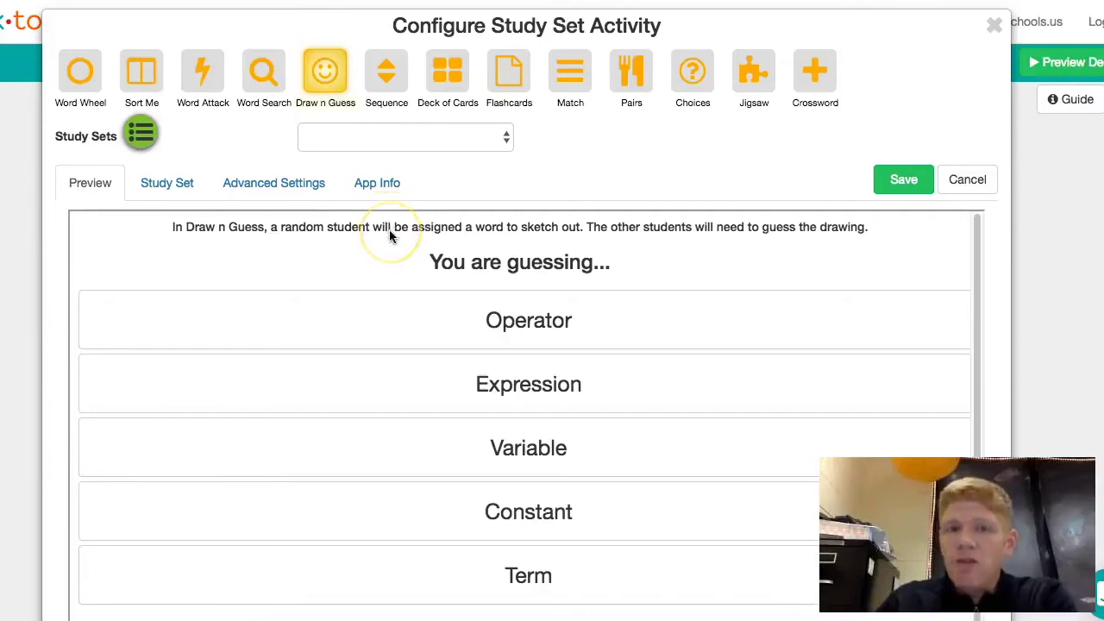
left_click(535, 154)
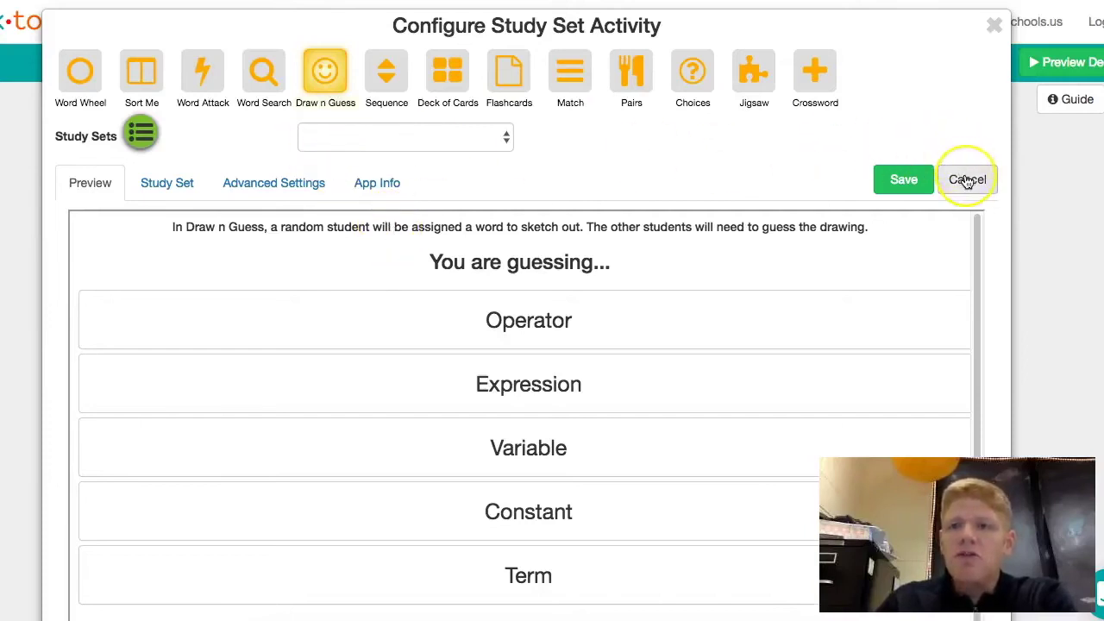
Save the study set activity as a Crossword and connect the map path from Intro through Part 1 to Crossword
left_click(758, 82)
left_click(821, 83)
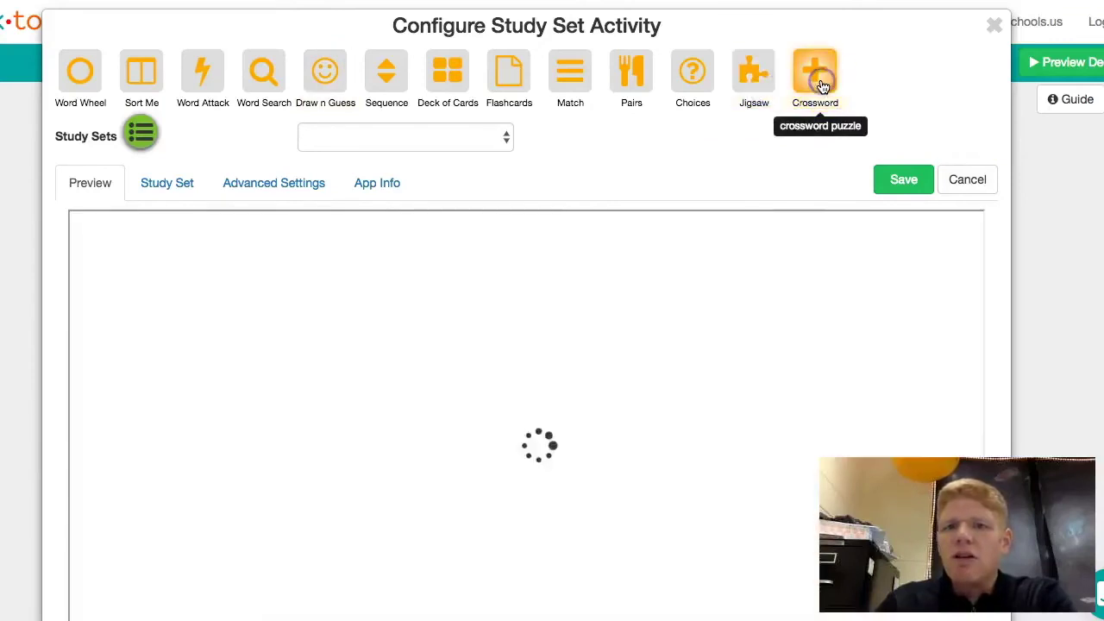
left_click(906, 180)
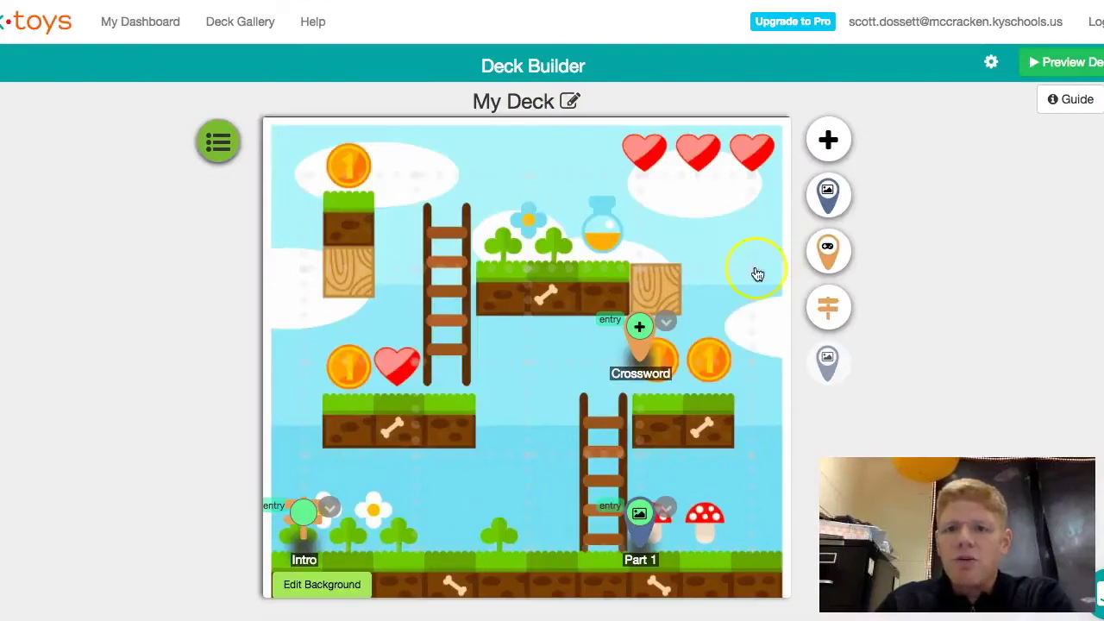
left_click_drag(372, 559, 639, 332)
Launch the deck preview and, as the demo student, read and close the Intro signpost
left_click(1053, 65)
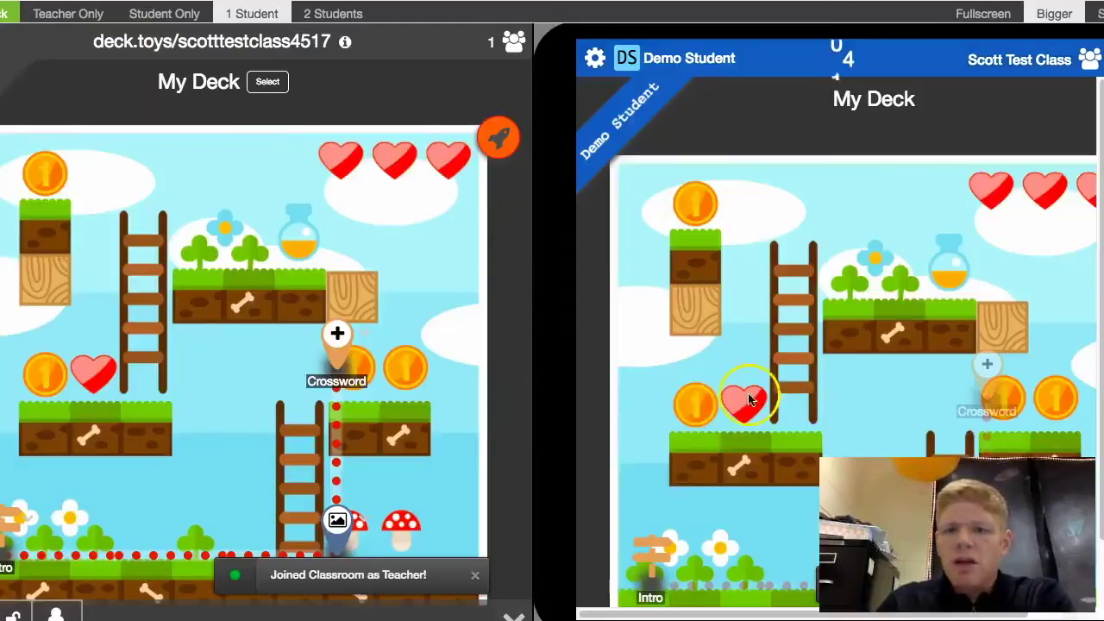
left_click(654, 557)
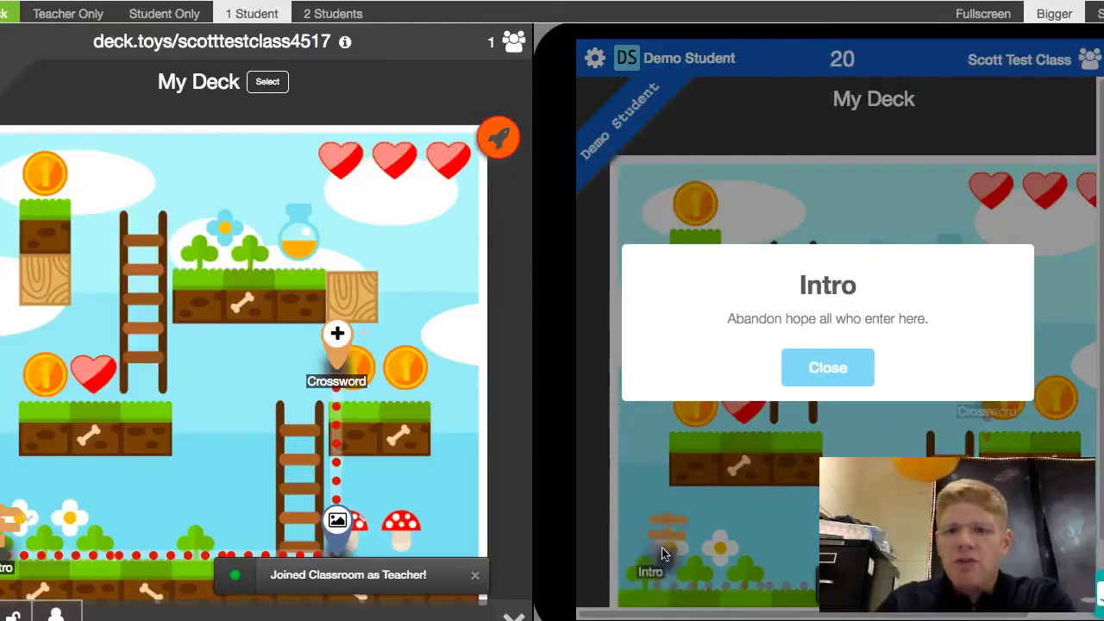
left_click(826, 367)
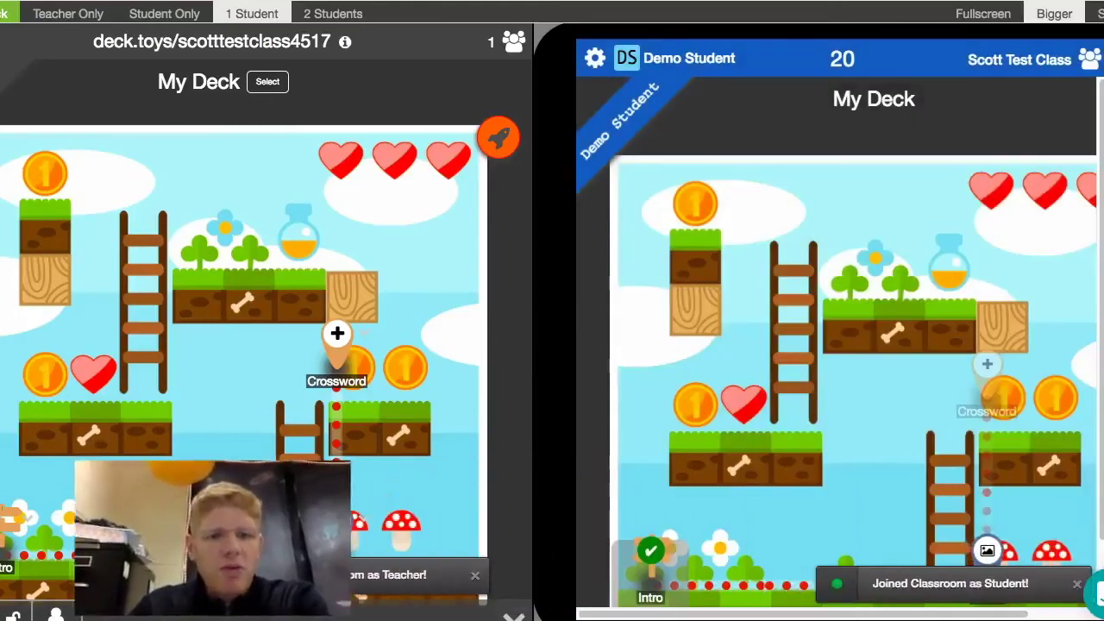
As the demo student, complete Part 1 by submitting answer A "Yes", close it and open the Crossword activity
left_click(986, 552)
left_click(940, 492)
left_click(1068, 508)
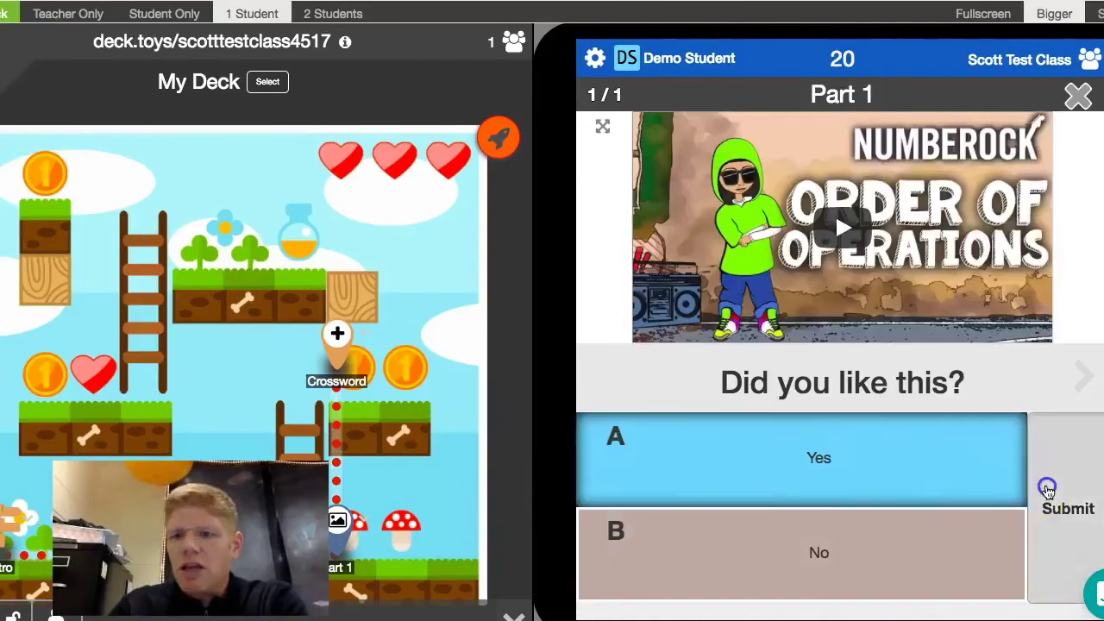
left_click(1085, 371)
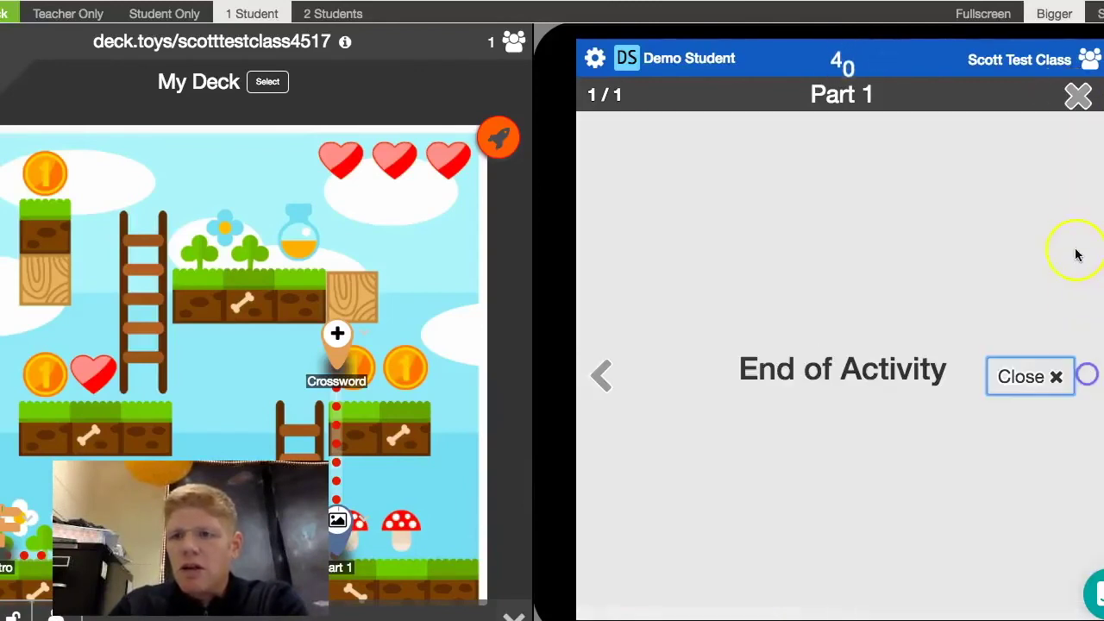
left_click(1035, 372)
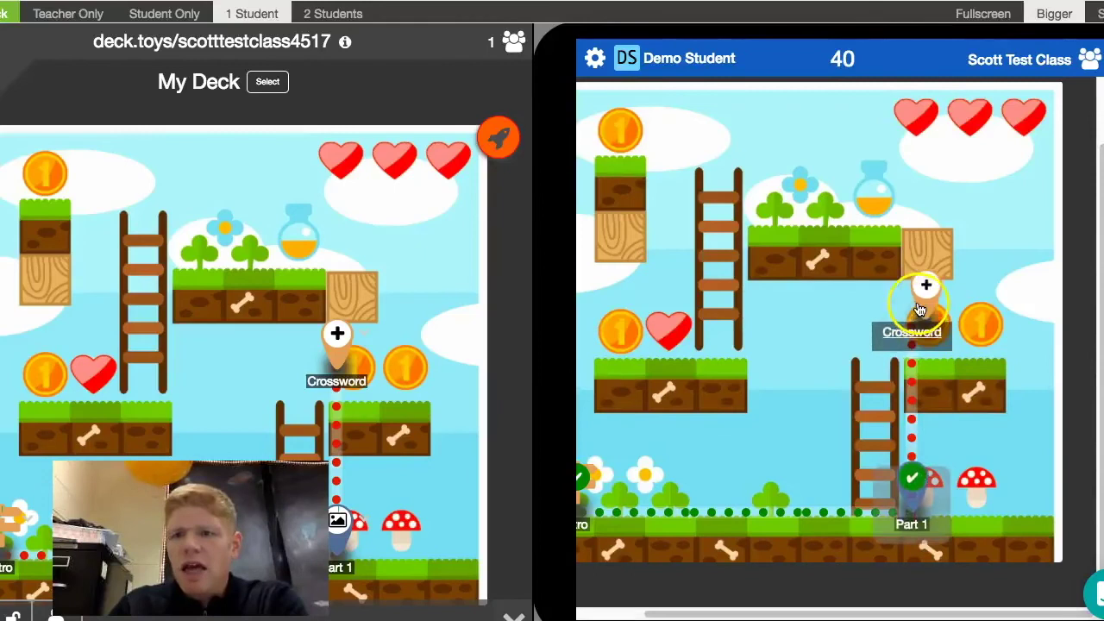
left_click(925, 315)
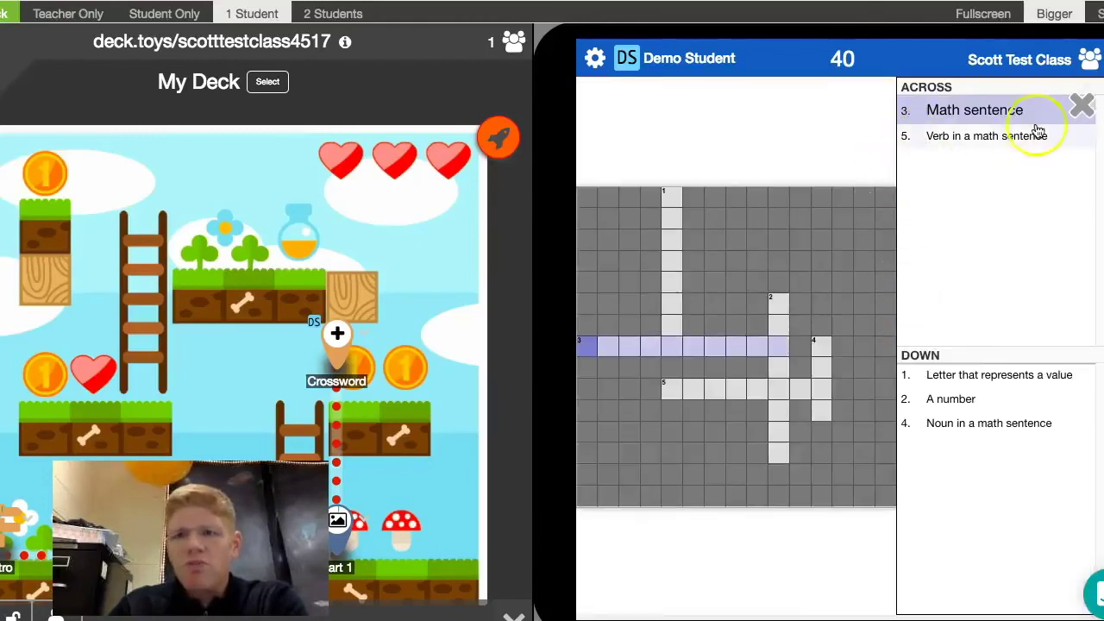